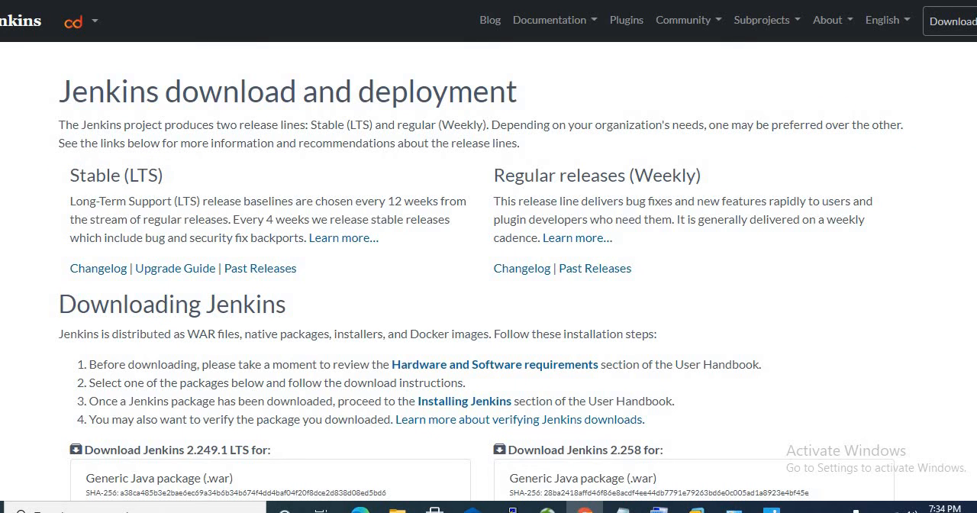
Step: Download the Generic Java package (.war) of Jenkins 2.249.1 LTS from the Downloading Jenkins section
scroll(274, 212, "down", 2)
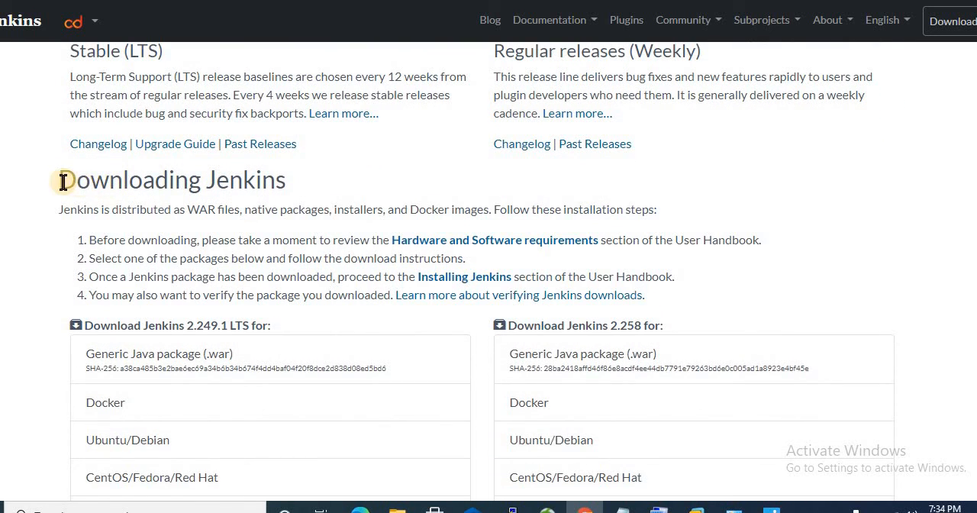
left_click_drag(59, 183, 290, 178)
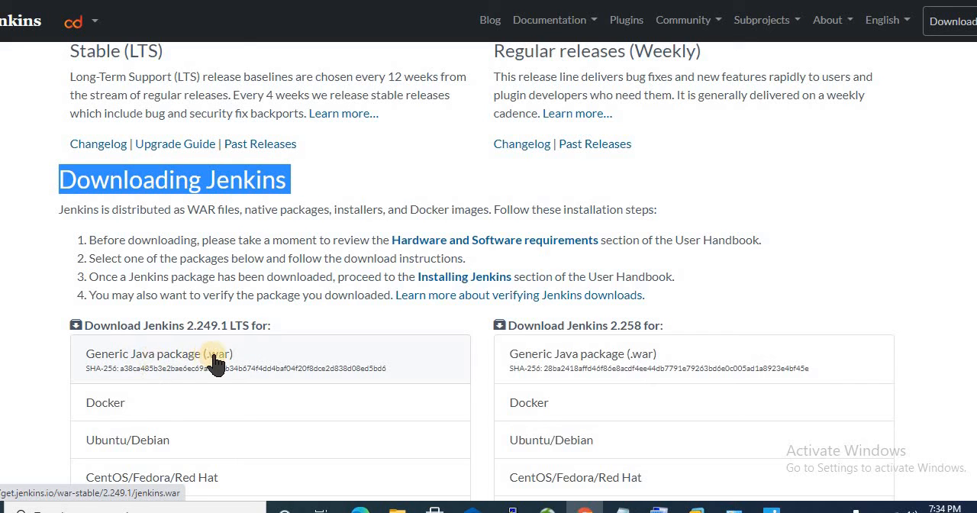
left_click(189, 364)
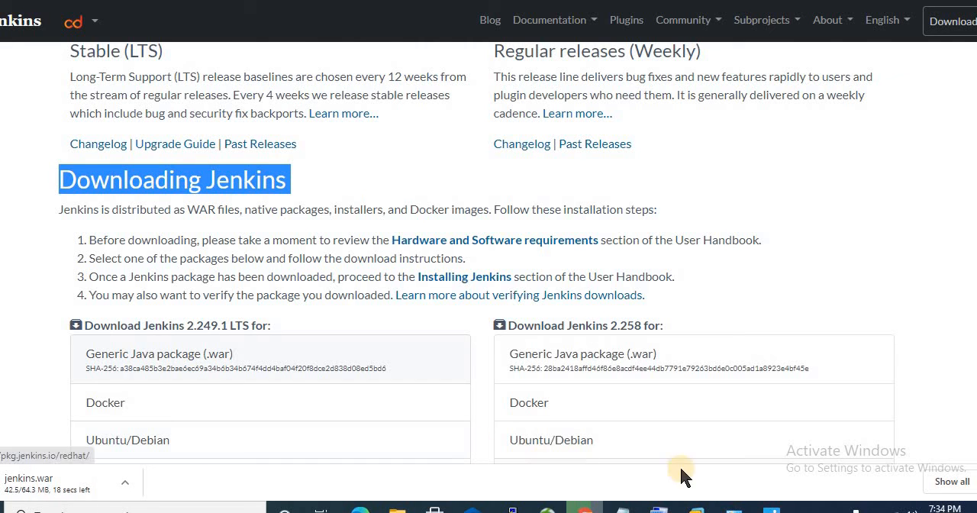
Step: Check the JAVA_HOME system variable in the Windows environment variables, then close the system settings dialogs
left_click(735, 507)
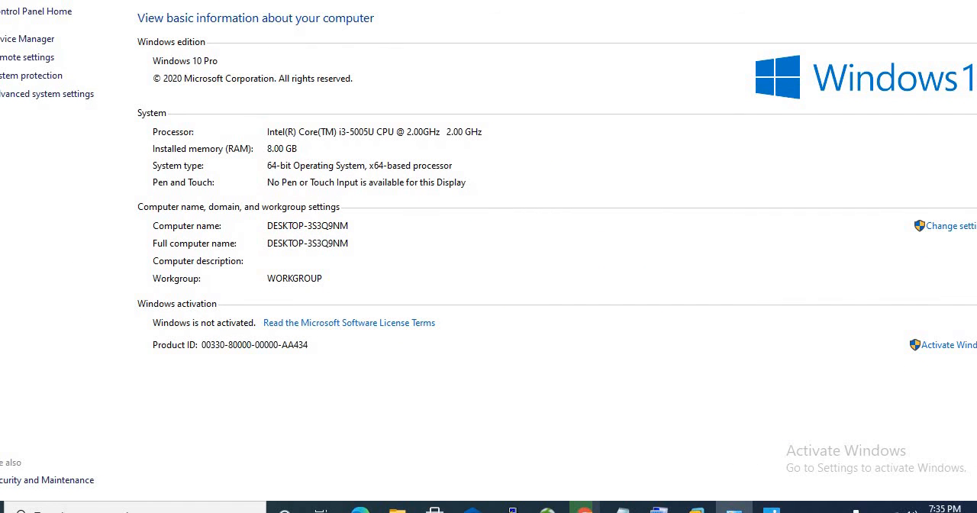
left_click(45, 95)
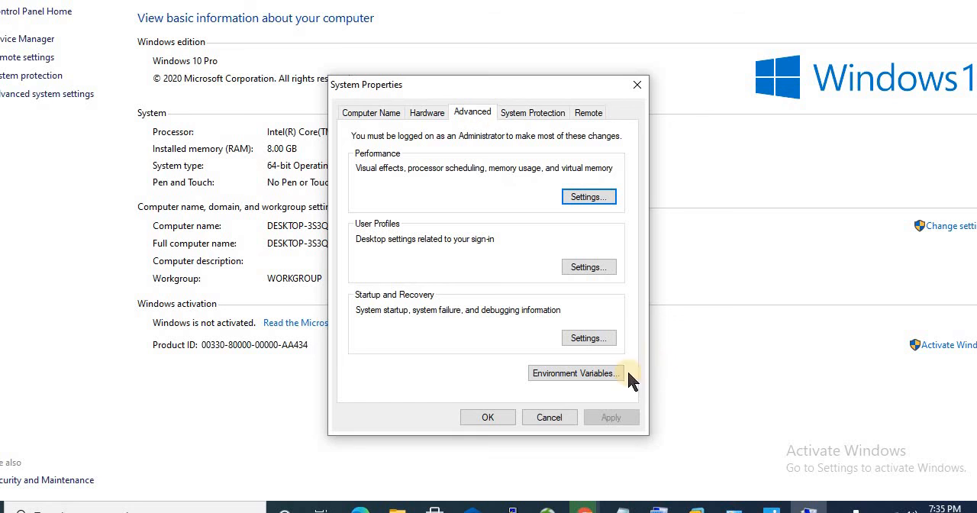
left_click(572, 374)
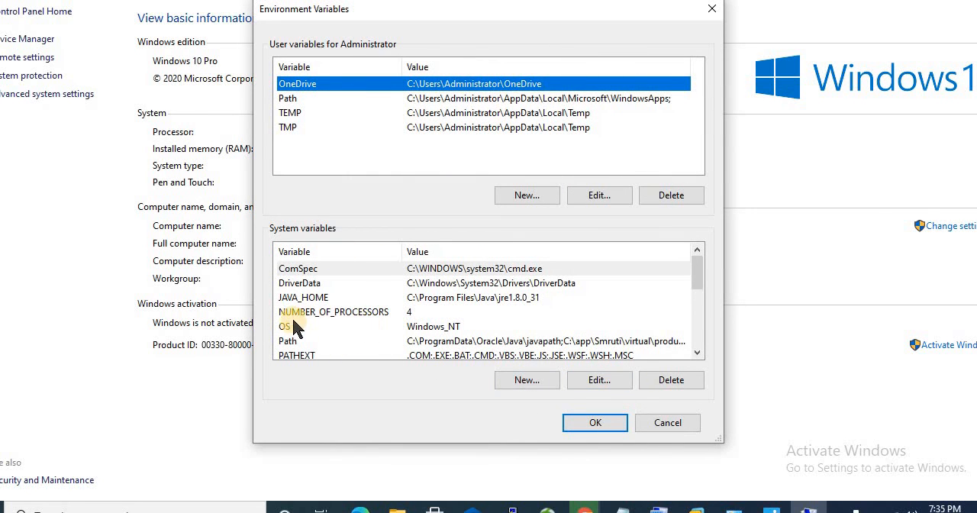
left_click(291, 299)
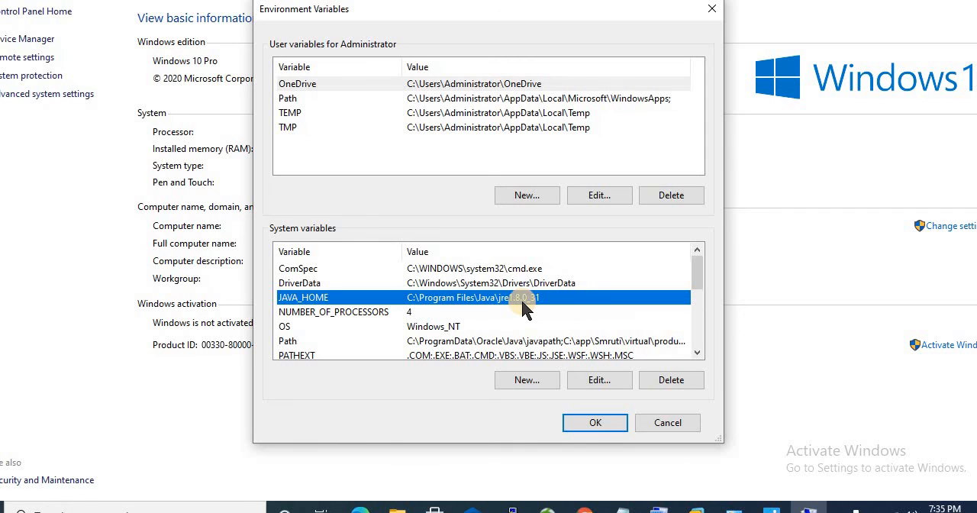
left_click(578, 430)
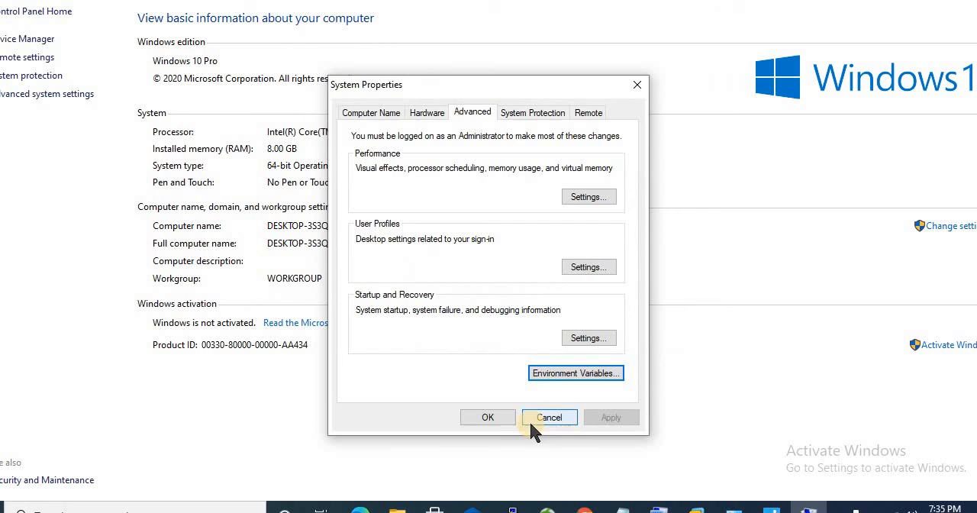
left_click(488, 417)
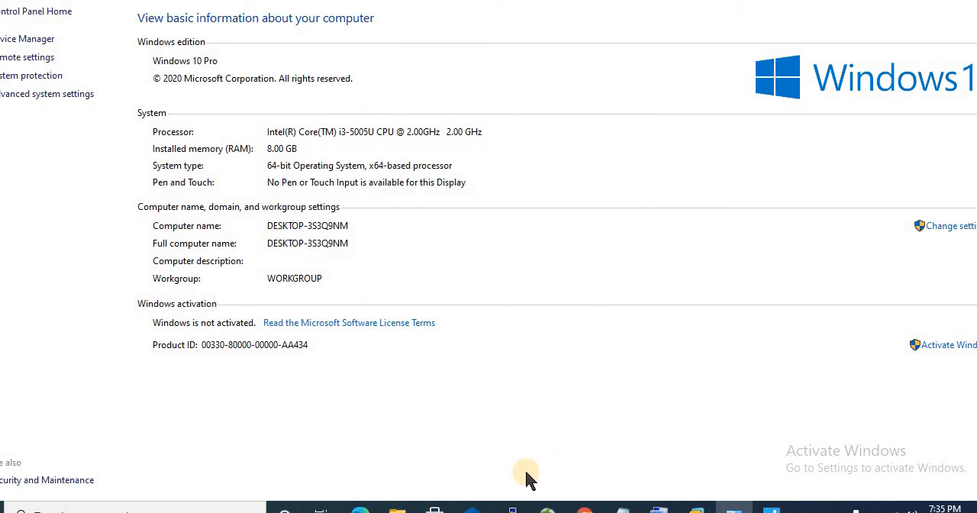
Step: Paste the downloaded jenkins.war file onto the desktop and place it in an empty area
left_click(585, 510)
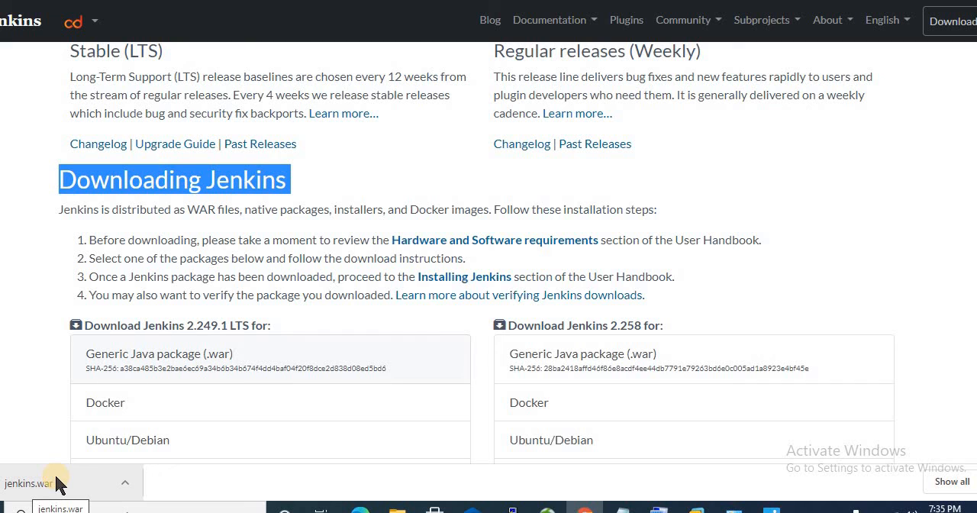
left_click(20, 2)
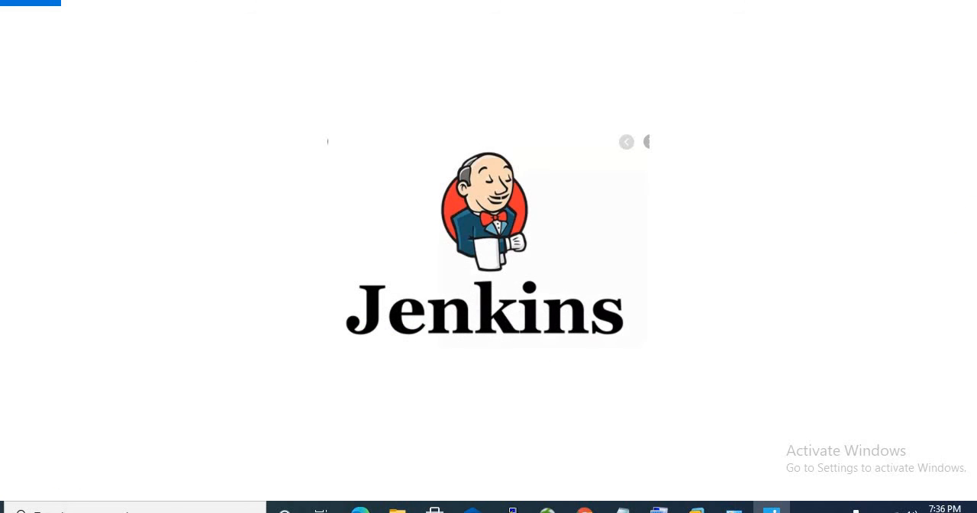
left_click(923, 1)
left_click(415, 69)
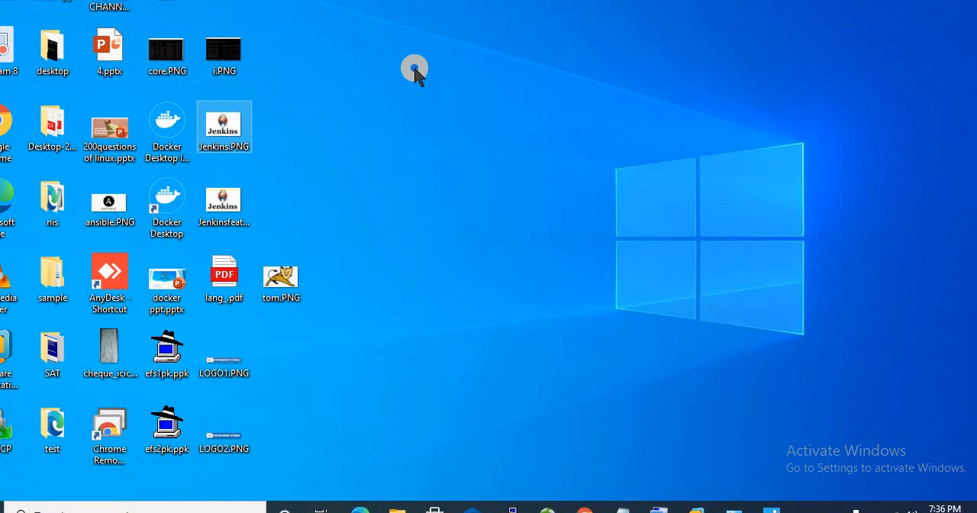
right_click(415, 69)
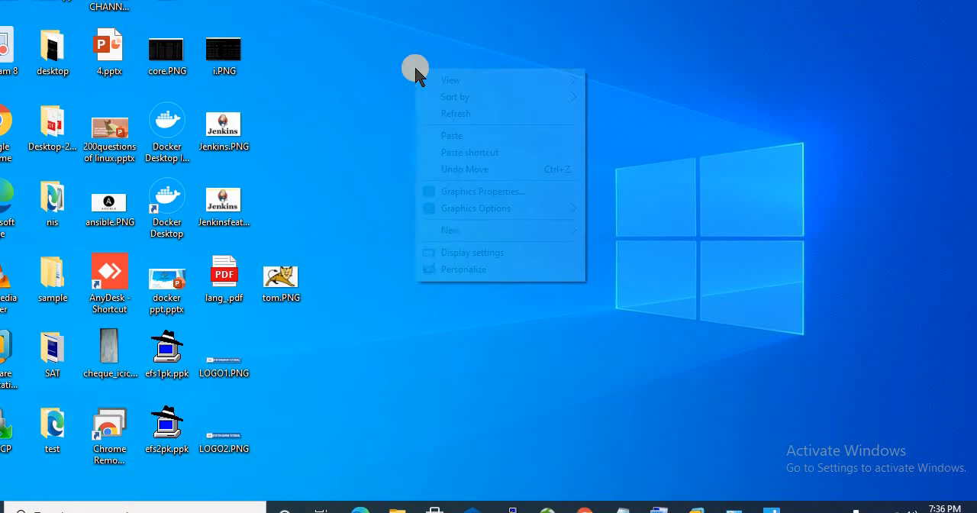
left_click(487, 136)
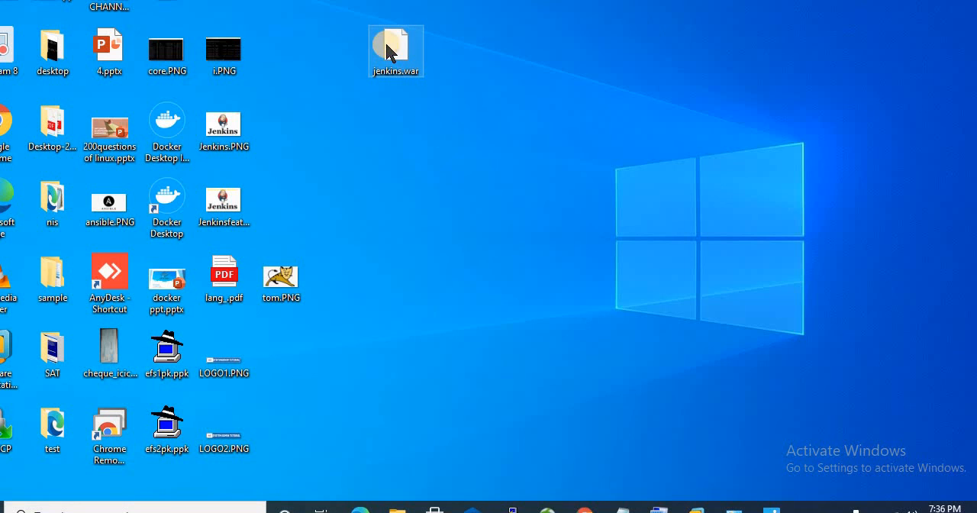
left_click_drag(398, 44, 458, 73)
left_click(544, 74)
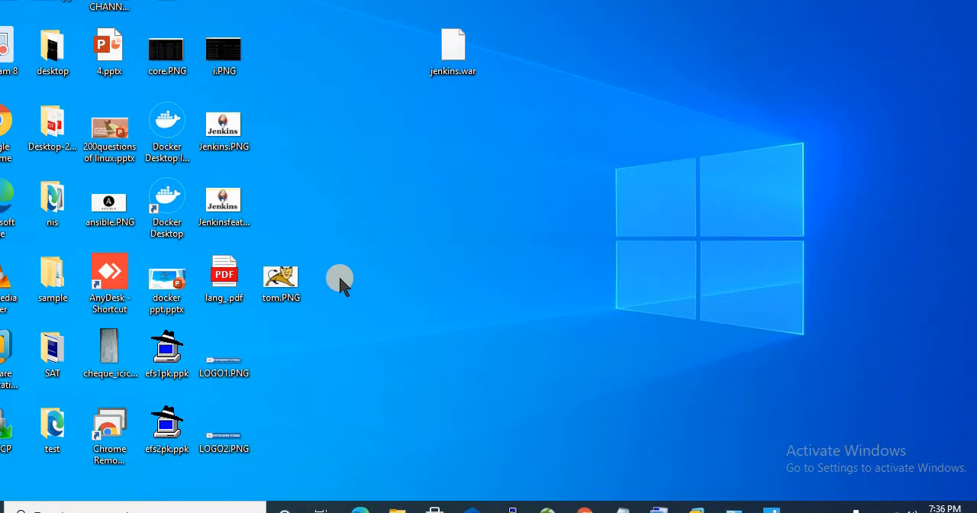
Step: Open a Command Prompt and check the installed Java version with java -version
key("super+r")
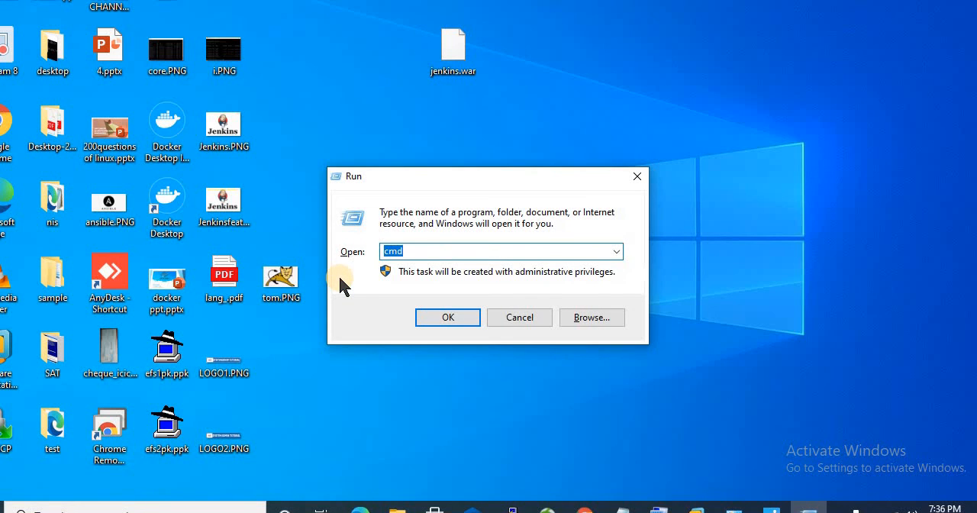
key("Return")
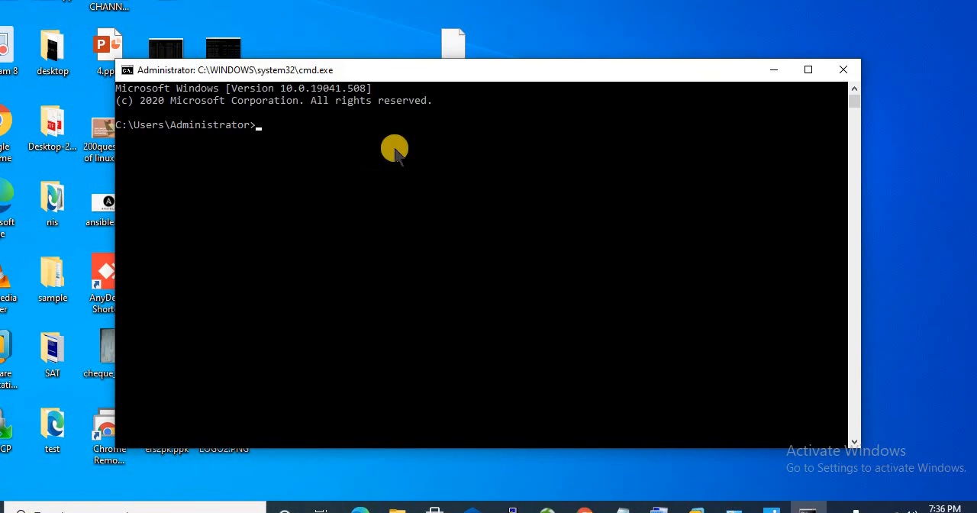
left_click(373, 141)
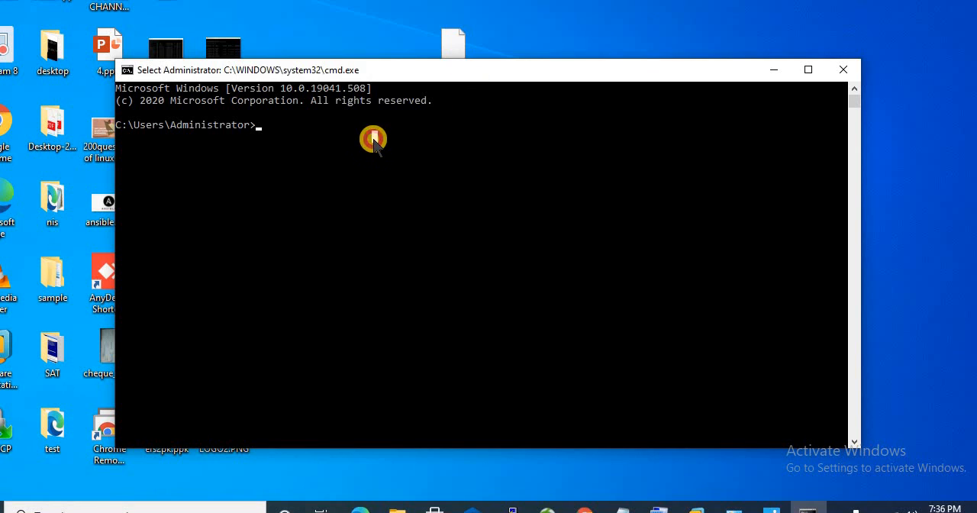
type("ja")
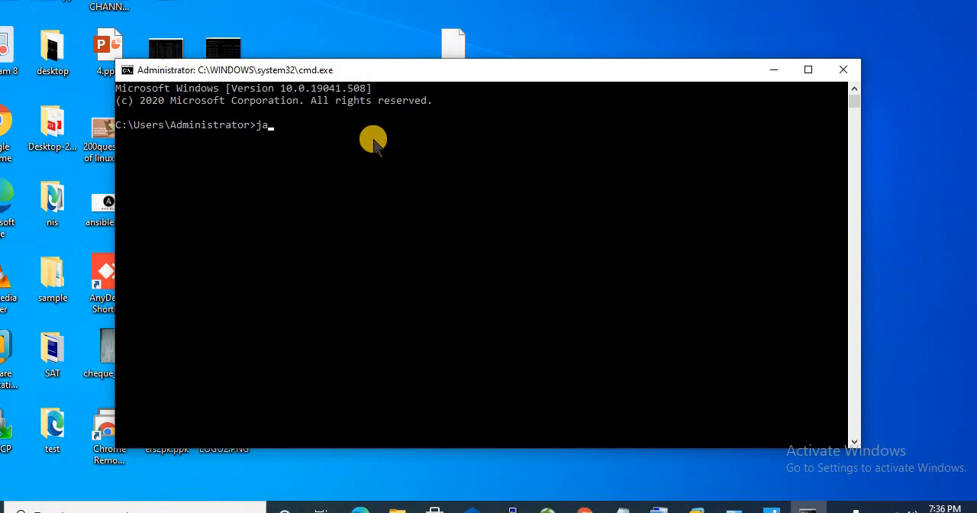
type("ava -version")
key("Return")
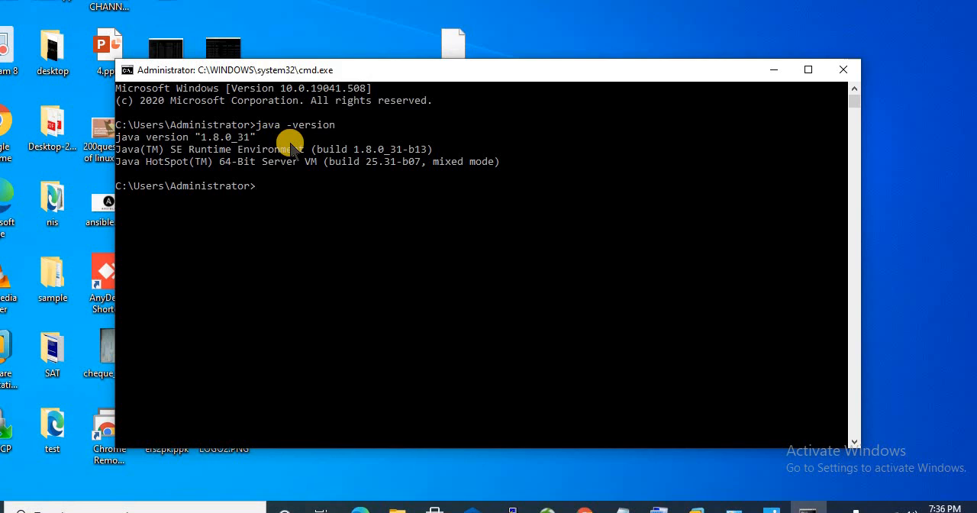
left_click_drag(347, 125, 197, 143)
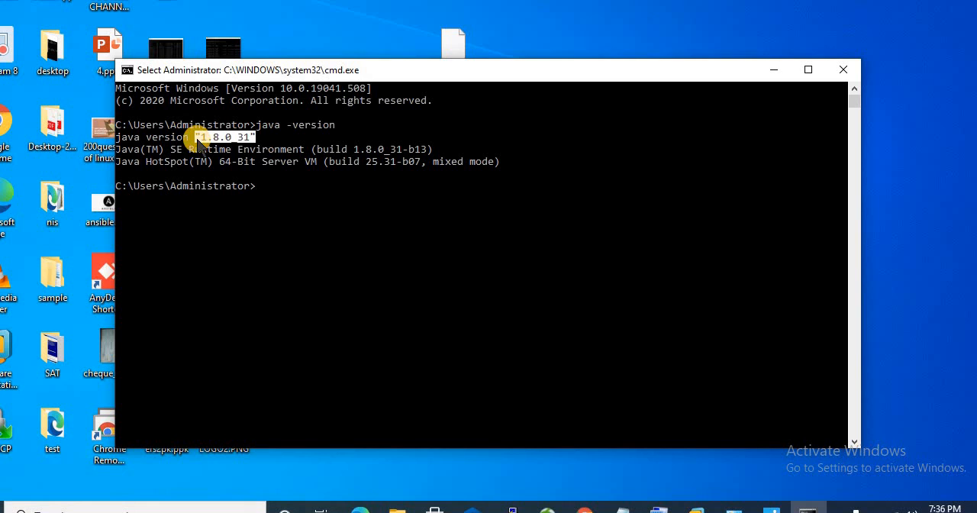
left_click(302, 190)
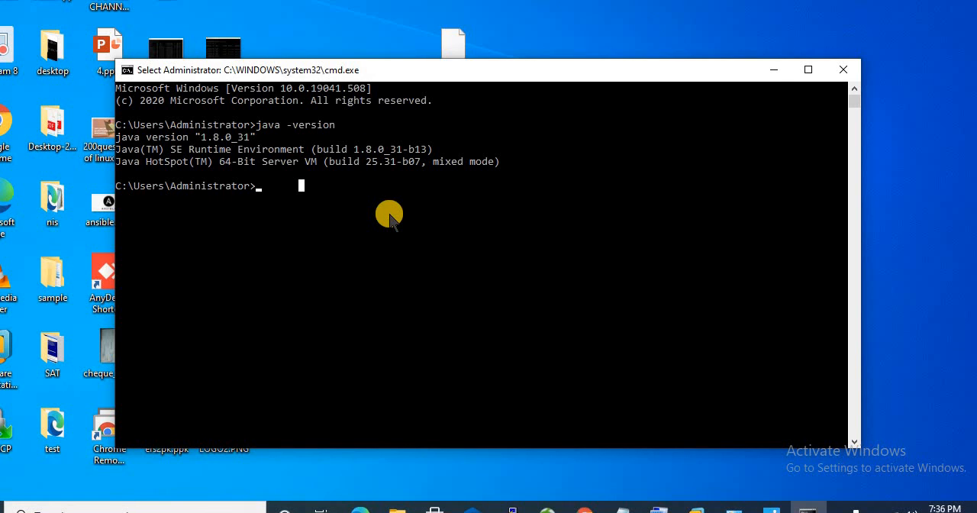
Step: Change the Command Prompt's working directory to Desktop with cd Desktop
type("ja")
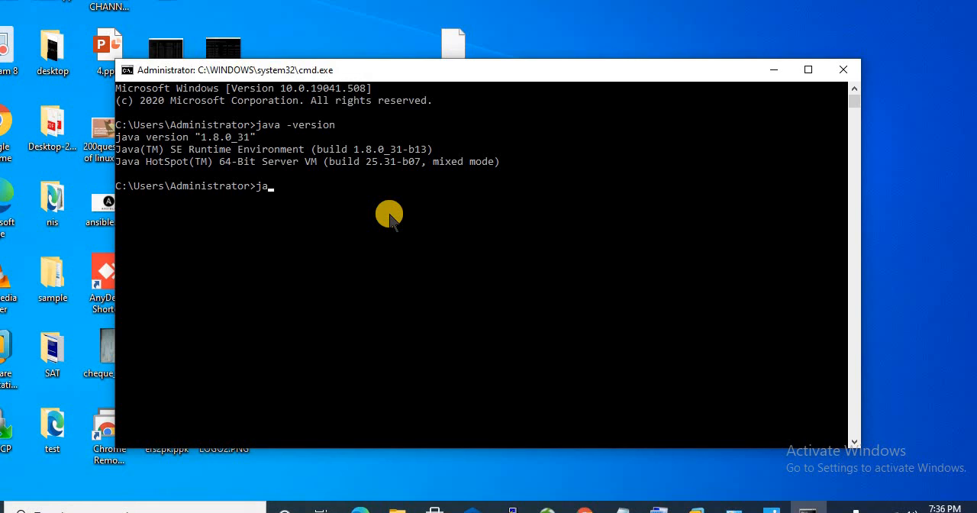
key("BackSpace")
key("BackSpace")
type("d")
type("d Desktop")
key("Return")
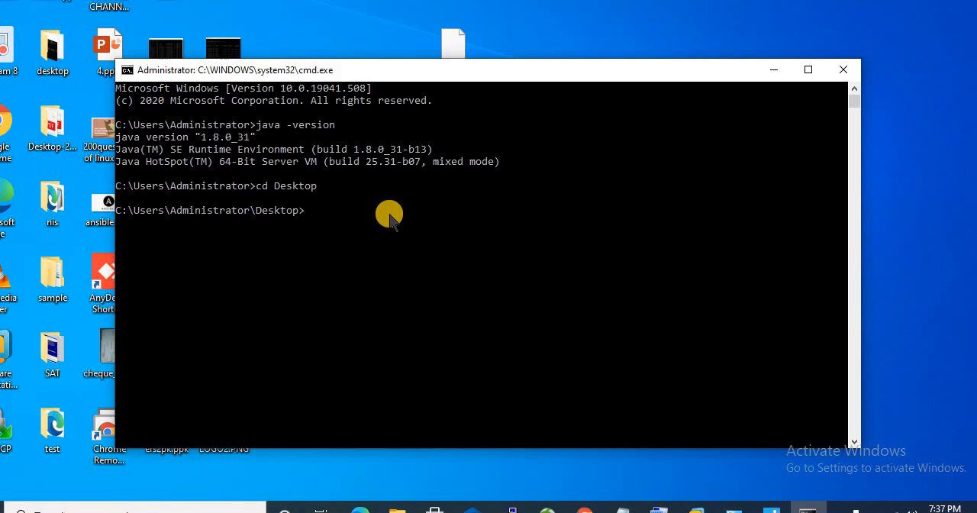
Step: Start Jenkins from the Desktop folder with the command java -jar jenkins.war
type("listfil")
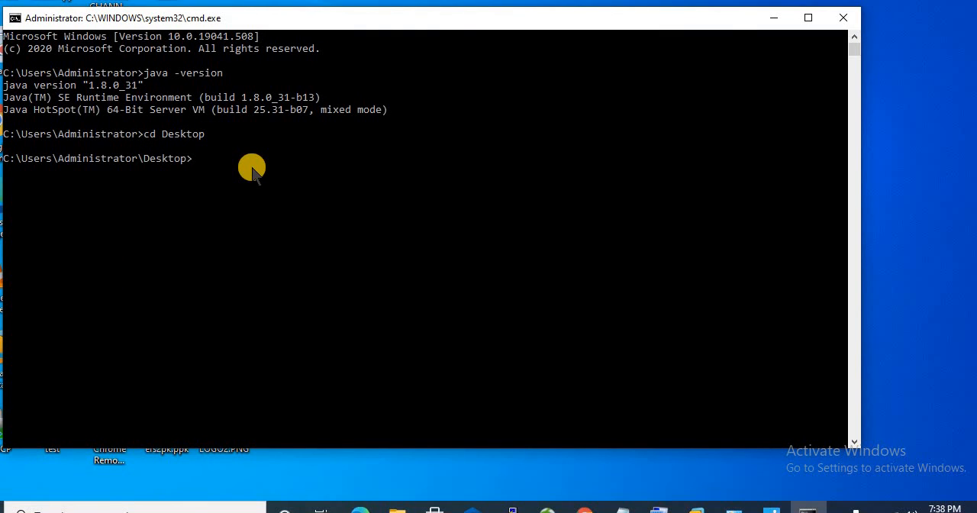
type("java -jar jenkins.war")
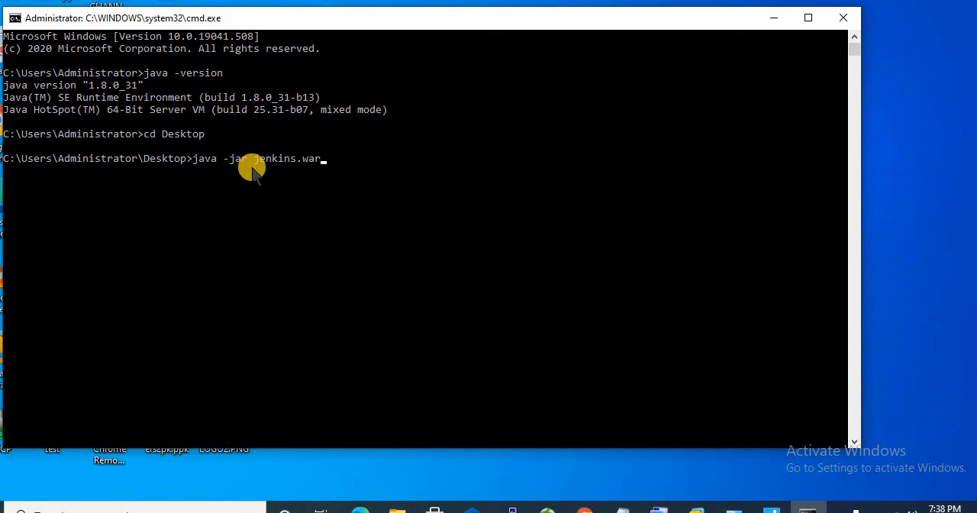
key("Return")
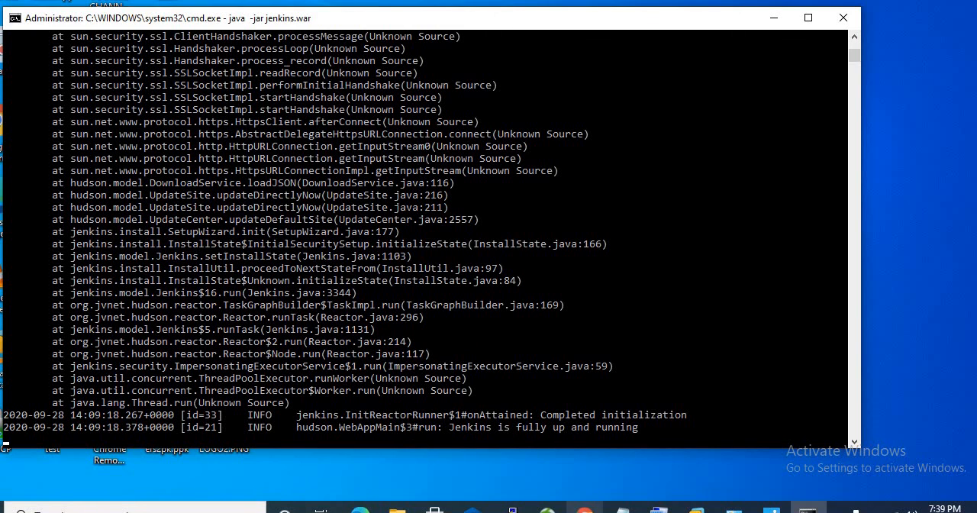
Step: Switch to Chrome, shrink its window beside the Command Prompt, and open localhost:8080 in the new tab
left_click(585, 510)
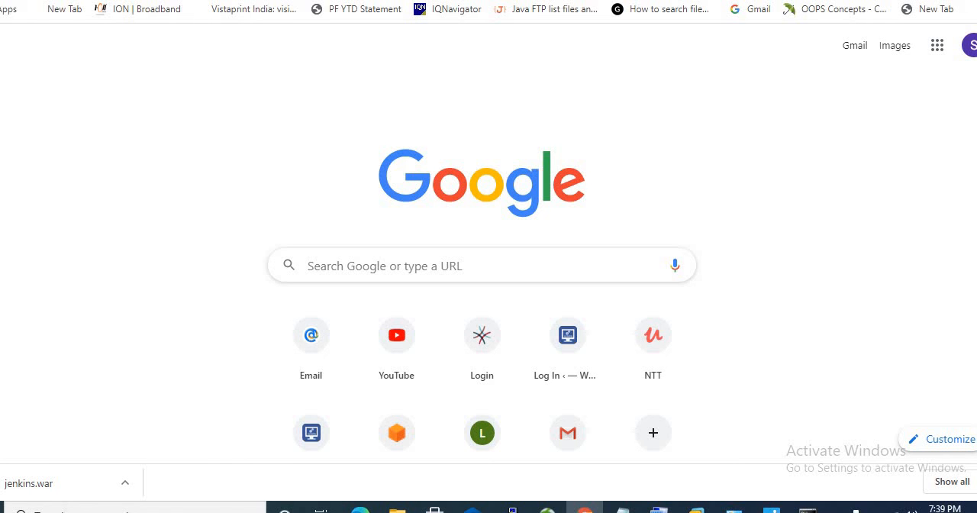
key("super+Down")
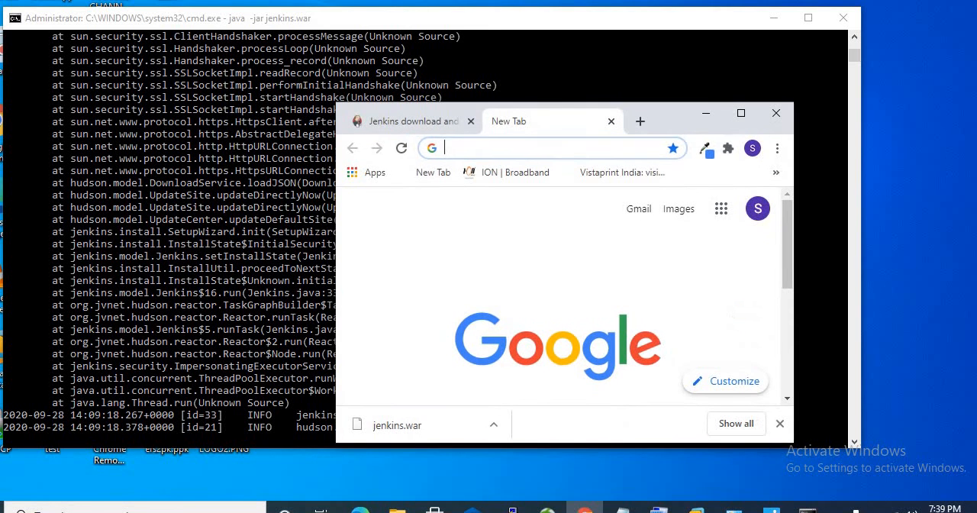
left_click(477, 149)
type("loc")
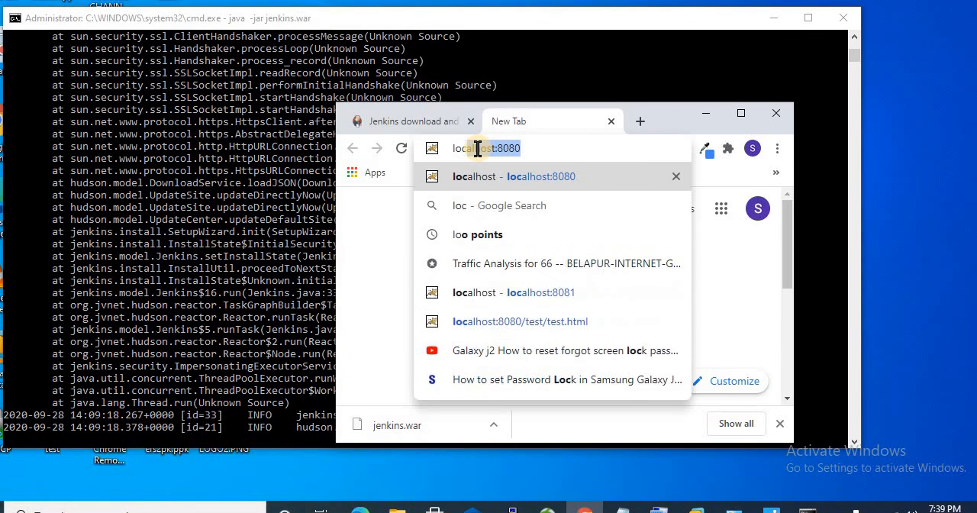
type("alhost")
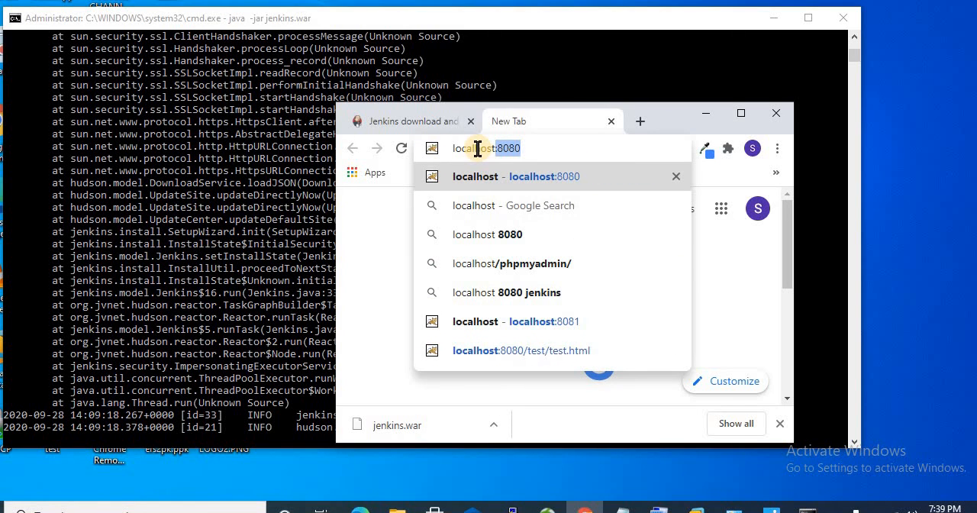
type(":8080")
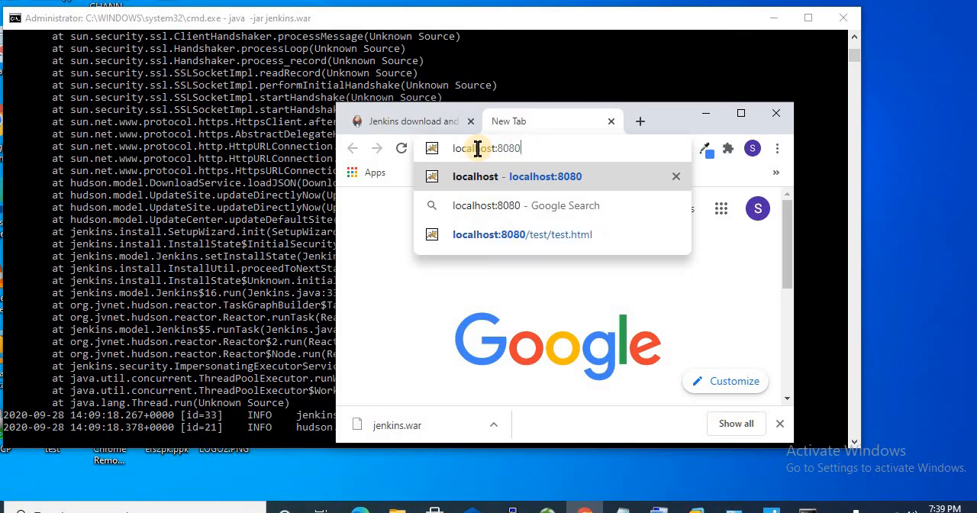
key("Return")
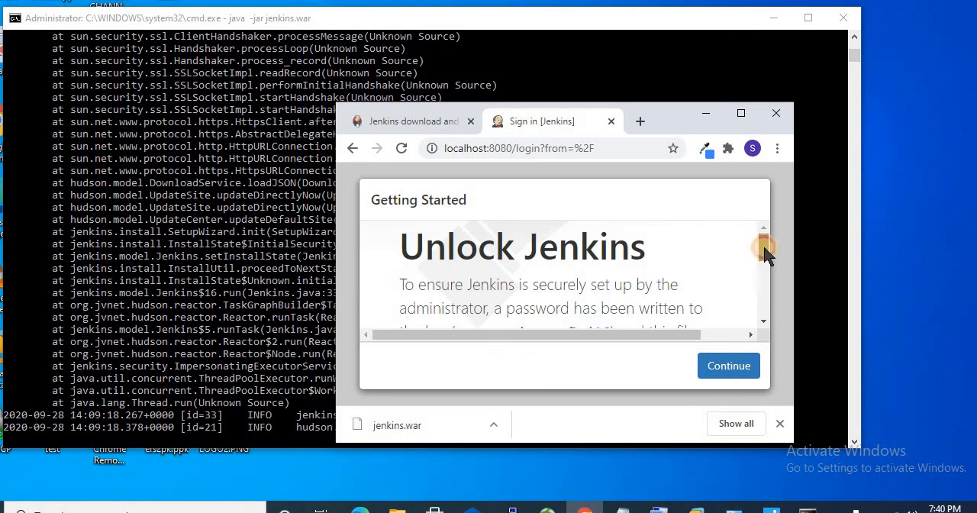
Step: Activate the Administrator password field, switch to File Explorer, and open the C: drive
left_click_drag(763, 243, 761, 310)
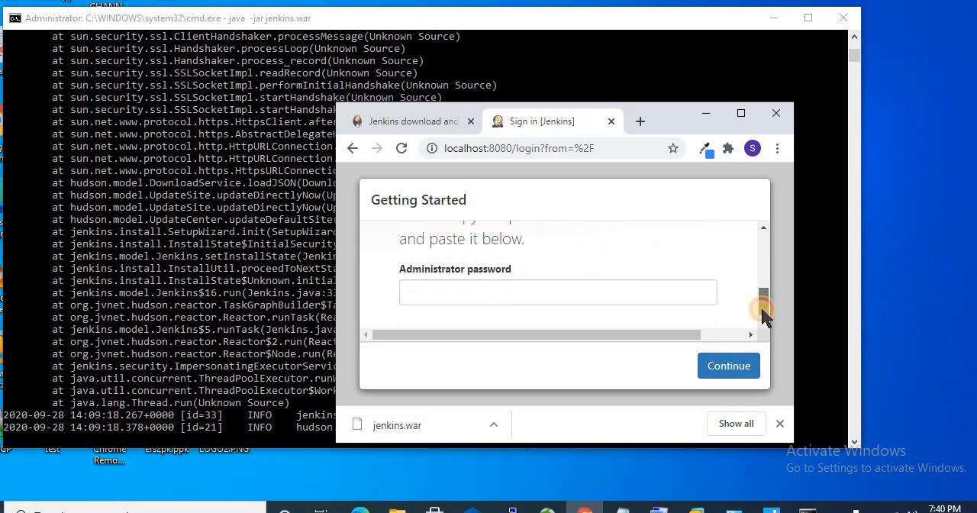
left_click(567, 299)
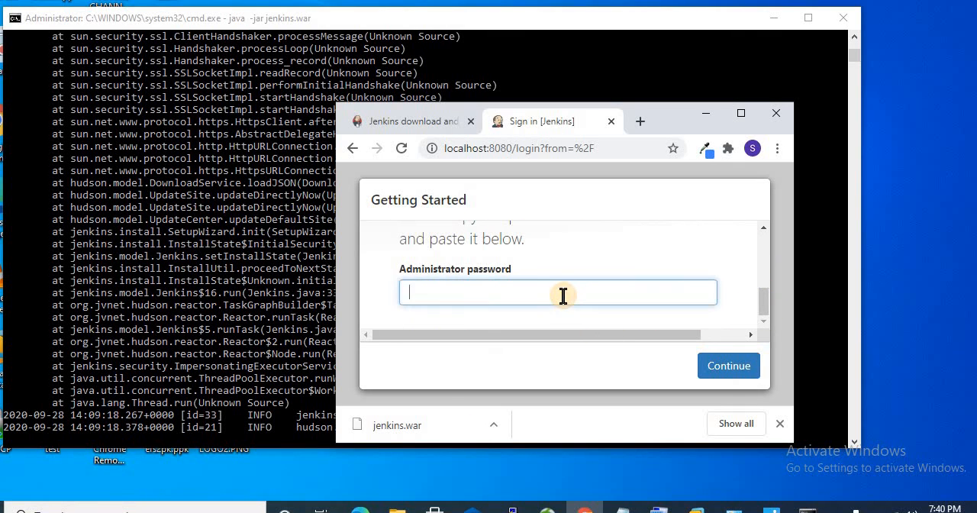
left_click(397, 508)
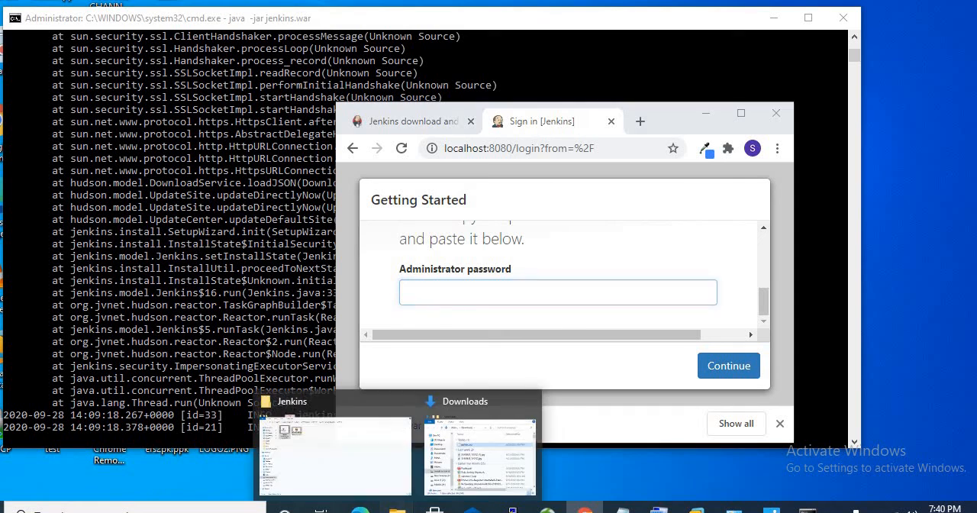
left_click(374, 474)
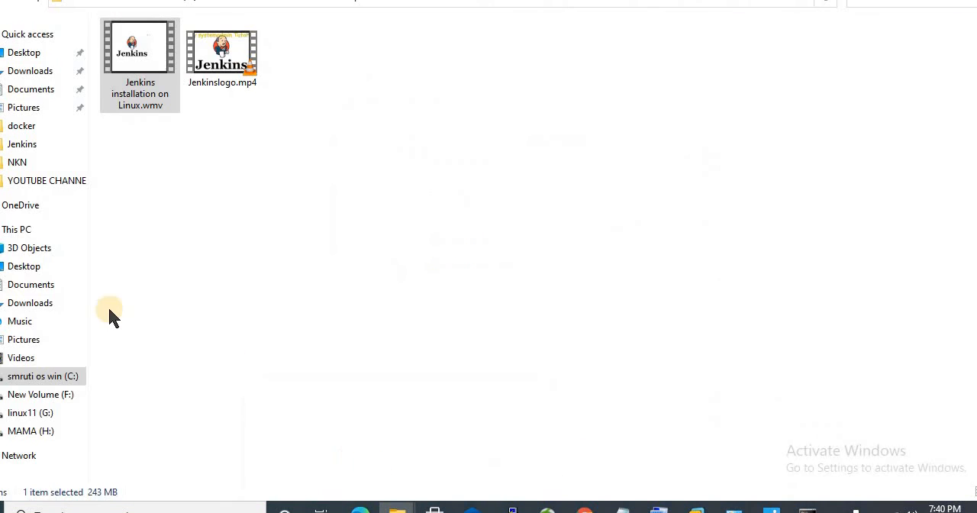
left_click(23, 230)
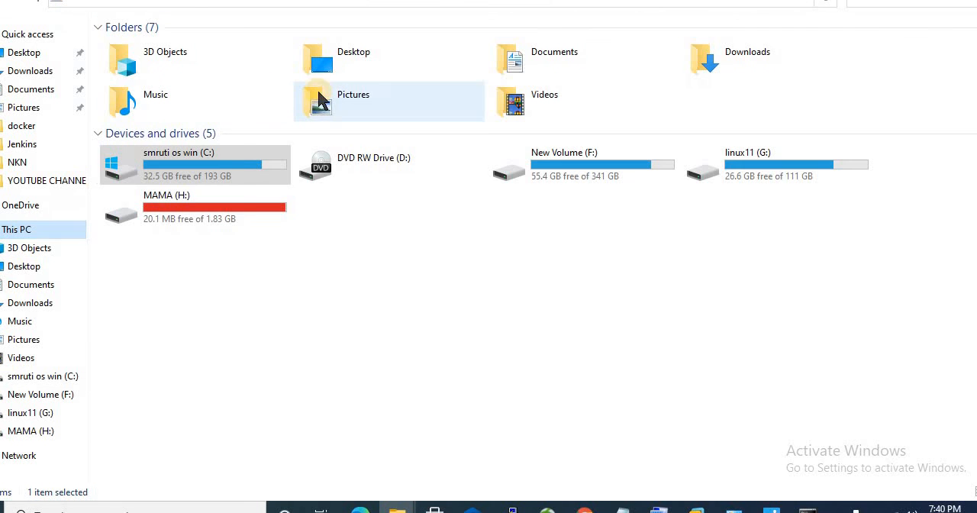
left_click(211, 170)
double_click(210, 165)
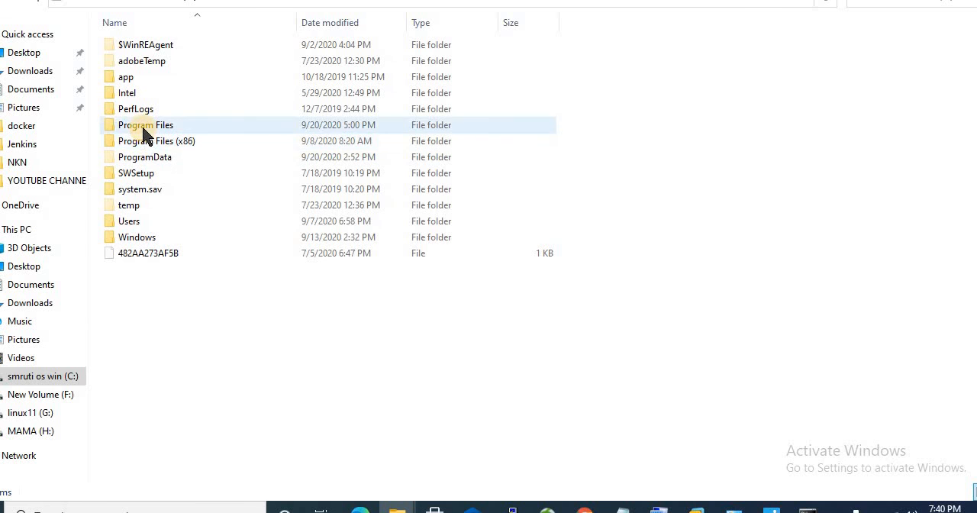
Step: Open the secrets folder inside .jenkins in the Windows user's profile folder under Users
left_click(107, 220)
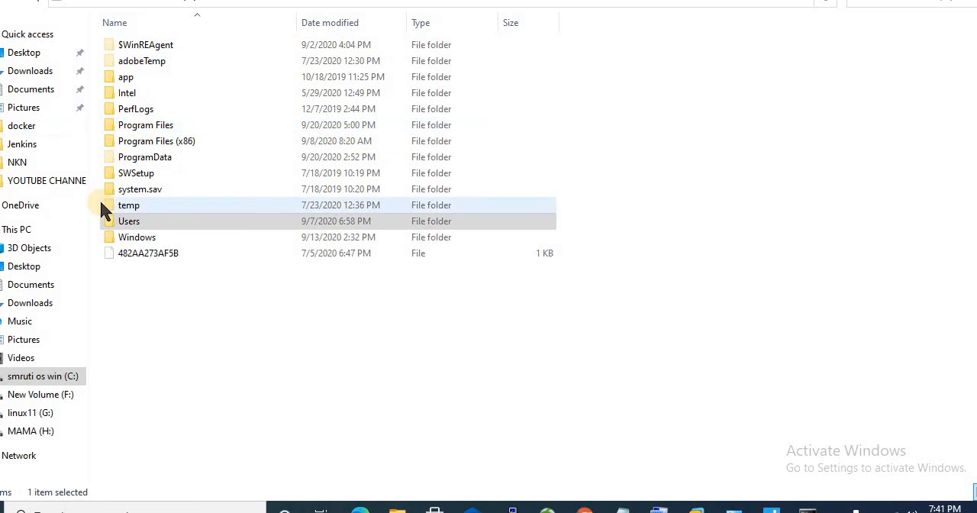
double_click(144, 219)
double_click(146, 46)
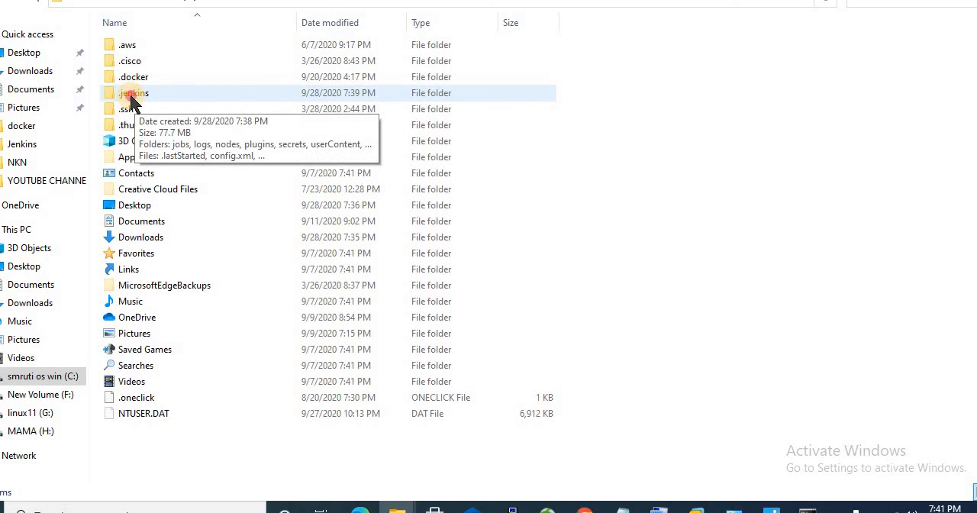
left_click(130, 94)
double_click(130, 94)
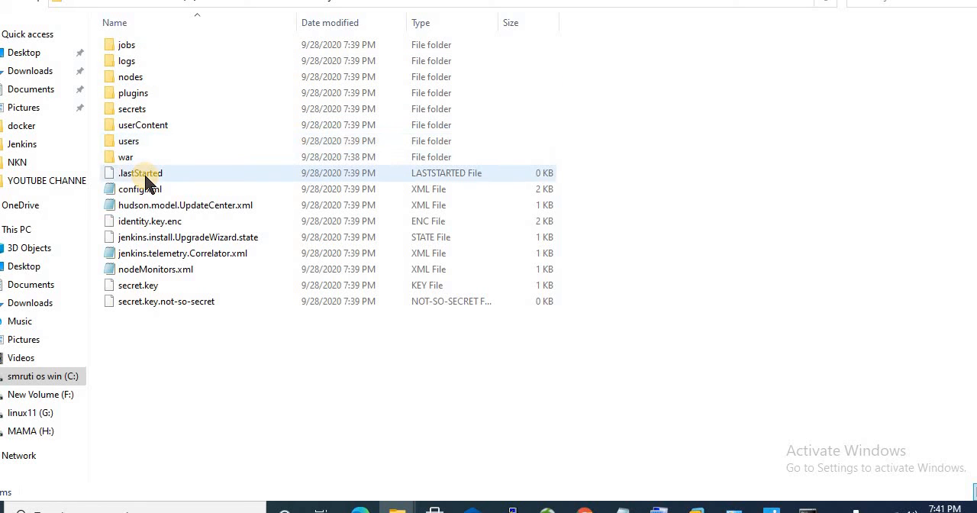
double_click(132, 112)
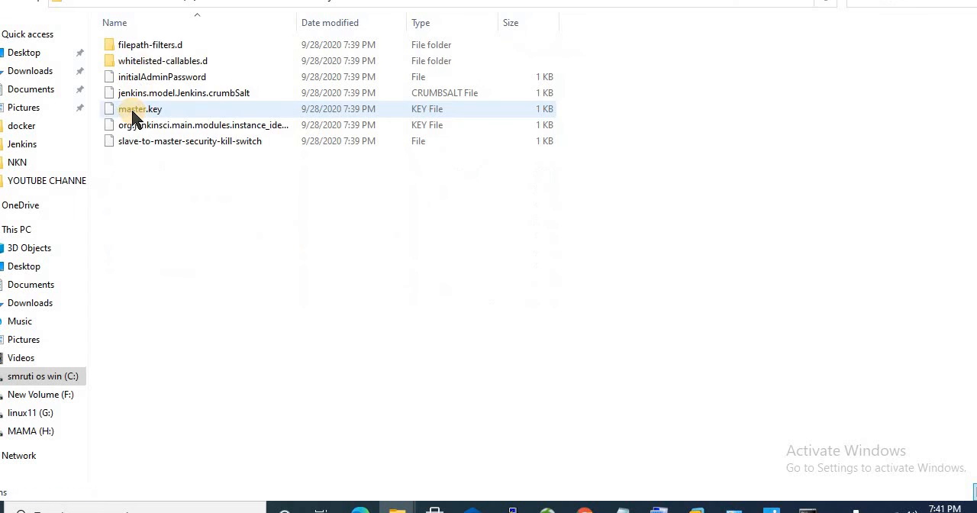
Step: Open the initialAdminPassword file in Notepad and copy the entire administrator password
left_click(167, 83)
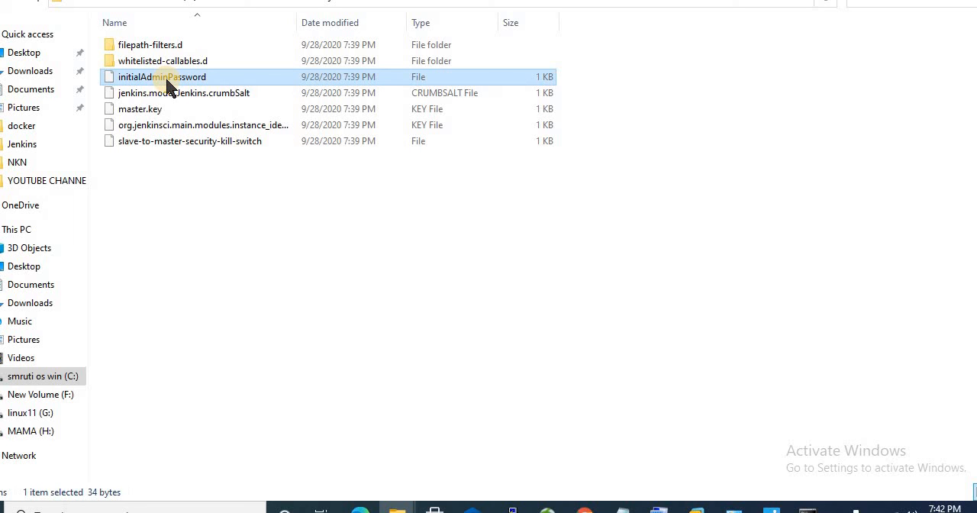
double_click(168, 81)
double_click(382, 252)
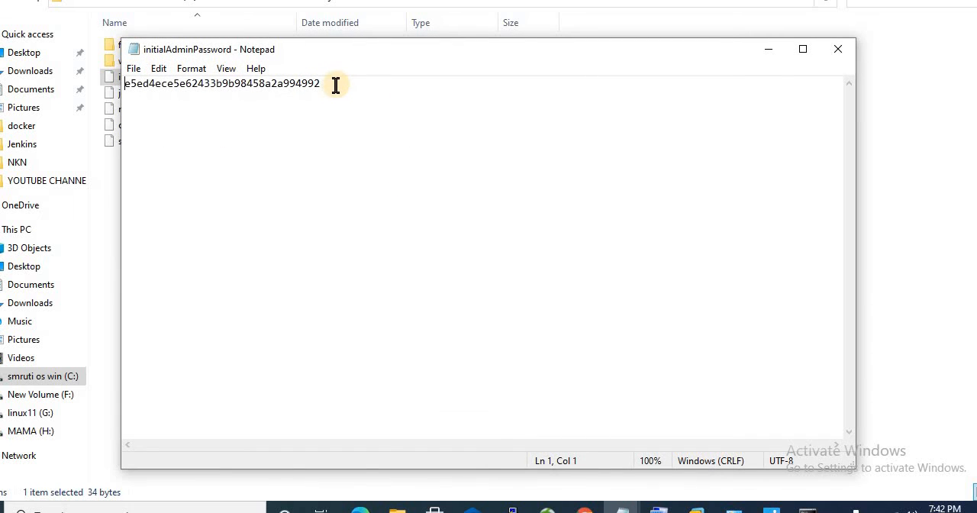
left_click_drag(335, 84, 126, 79)
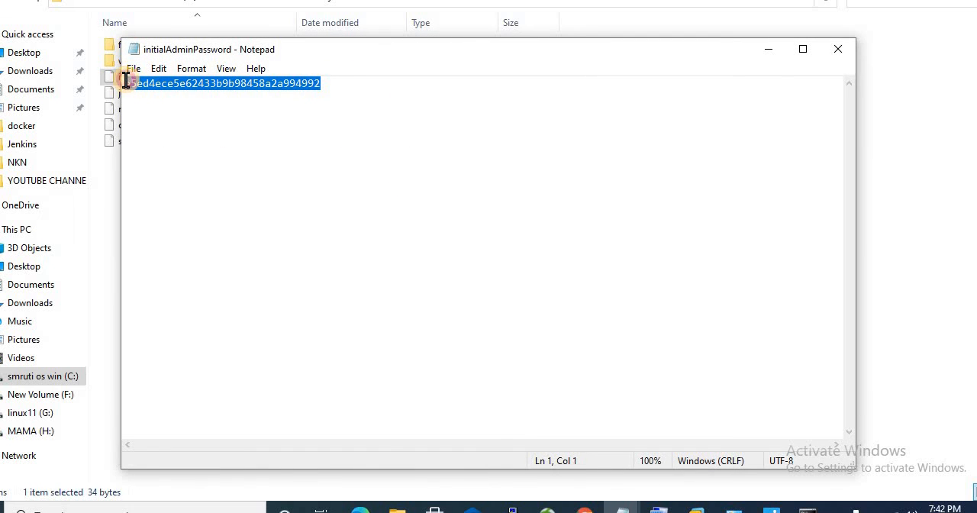
right_click(135, 81)
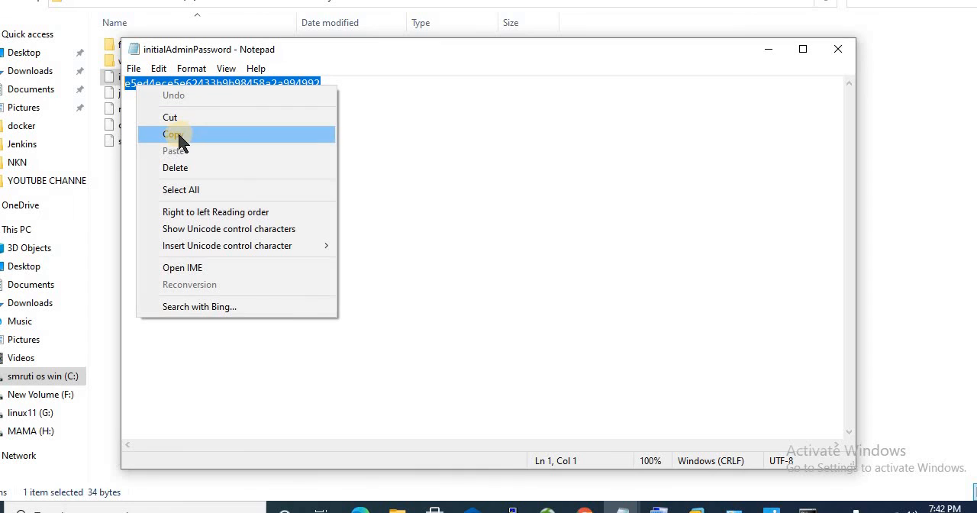
left_click(174, 134)
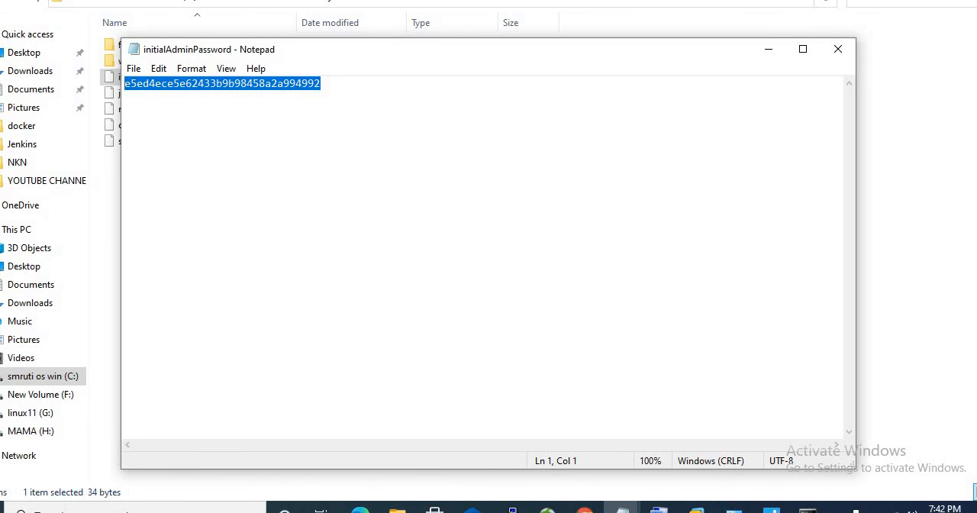
Step: Return to Chrome, unlock Jenkins by pasting the copied password into the Administrator password field, and decline to save it in the browser
left_click(585, 510)
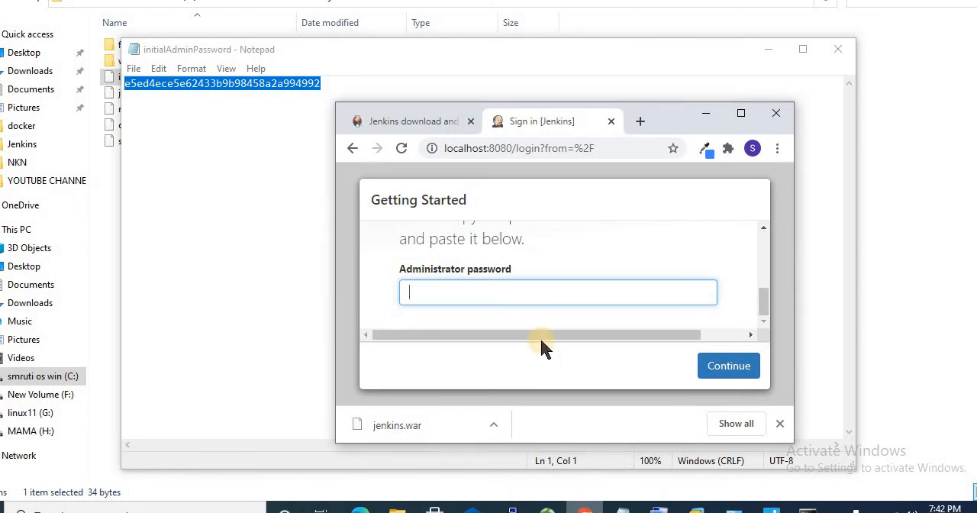
right_click(469, 289)
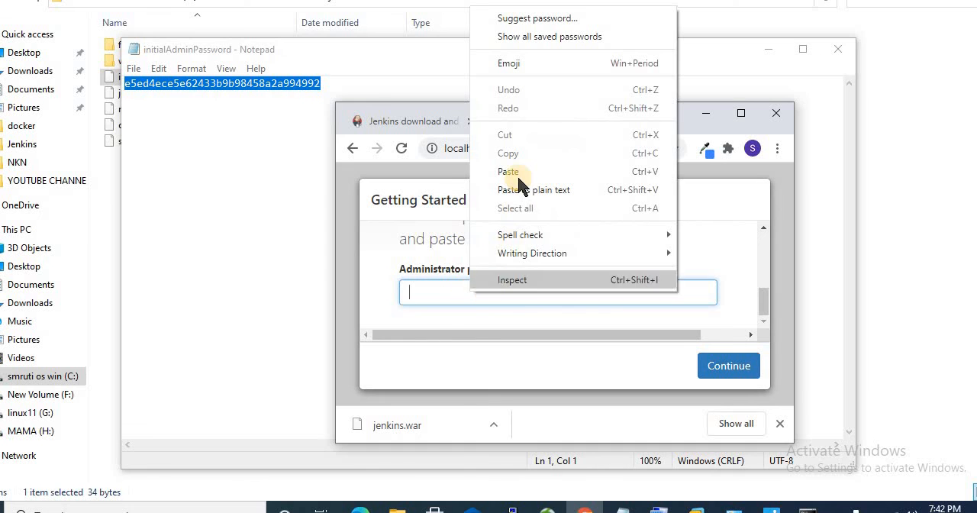
left_click(517, 174)
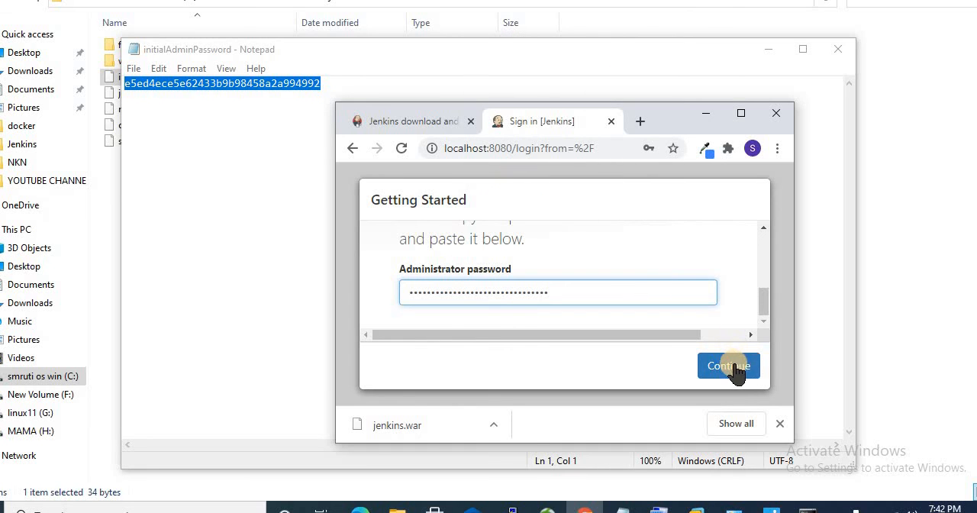
left_click(731, 365)
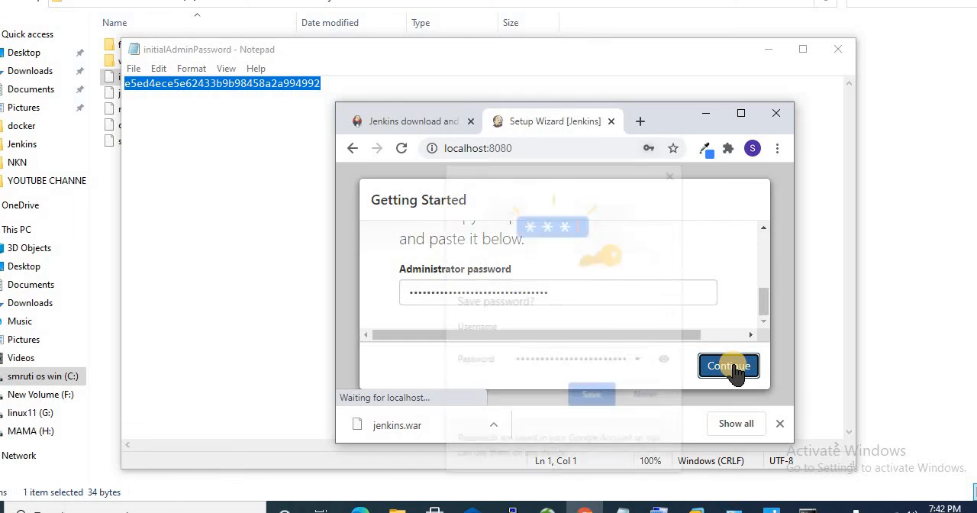
left_click(641, 398)
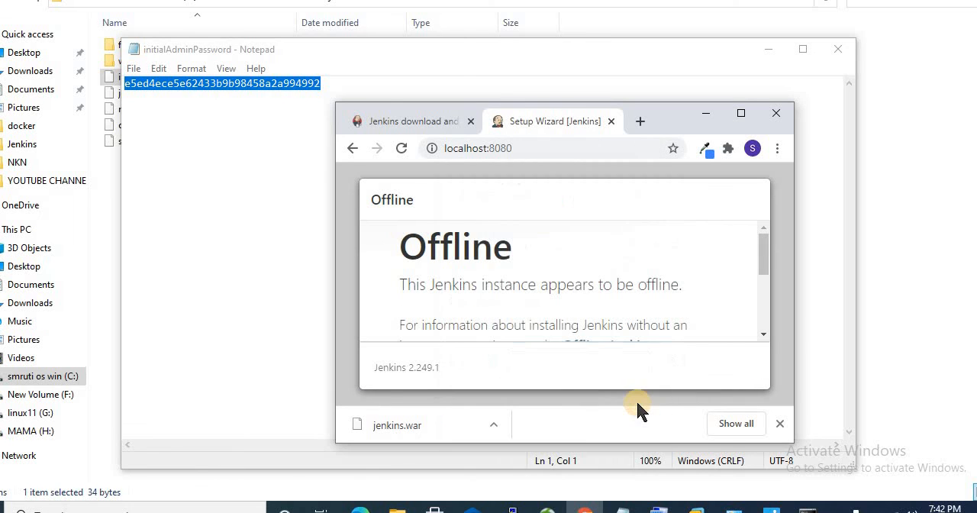
Step: Review the options on the Offline page and check the Jenkins startup log in the Command Prompt
left_click_drag(764, 242, 769, 316)
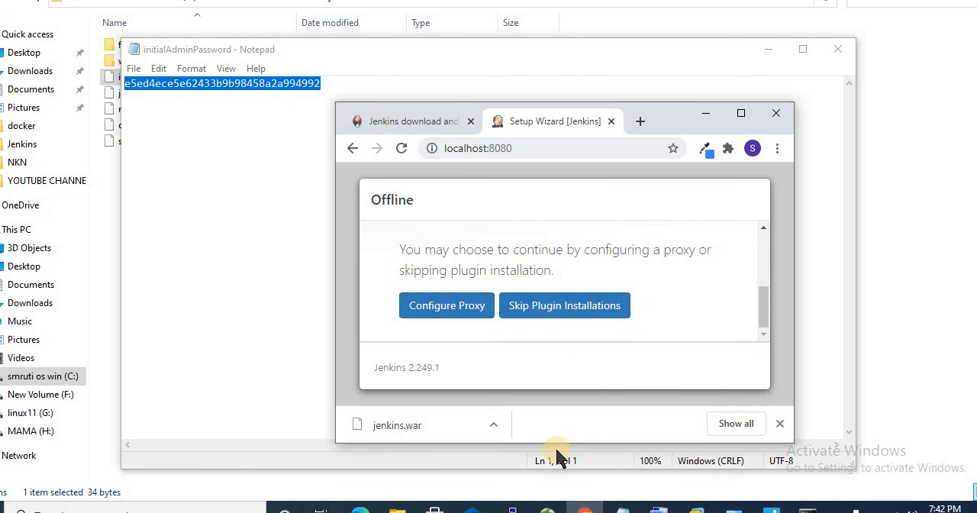
left_click(798, 504)
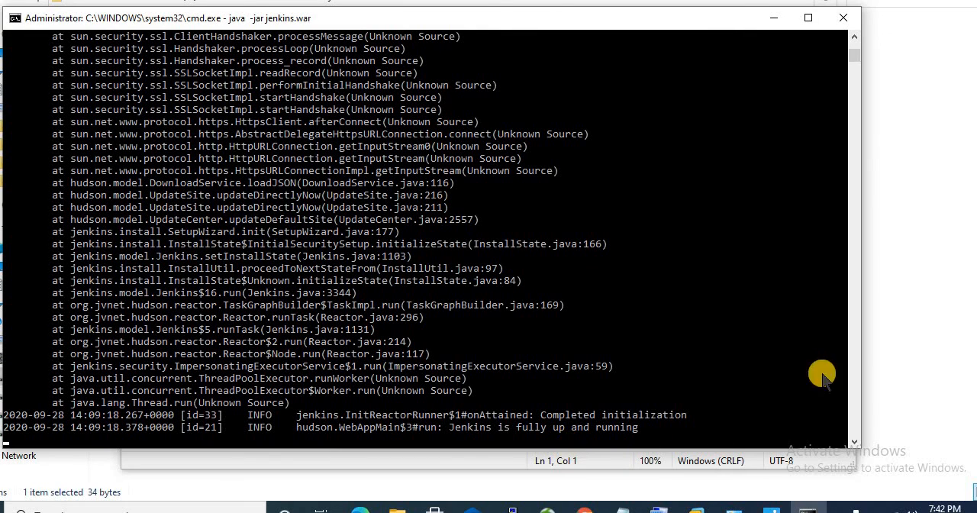
mouse_move(697, 507)
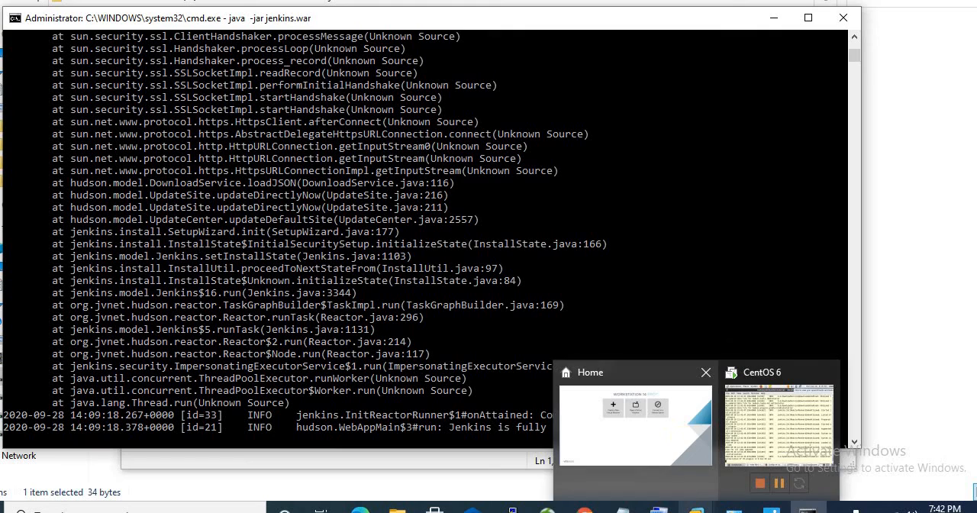
Step: Switch back to Chrome and reload the setup wizard at localhost:8080
left_click(584, 482)
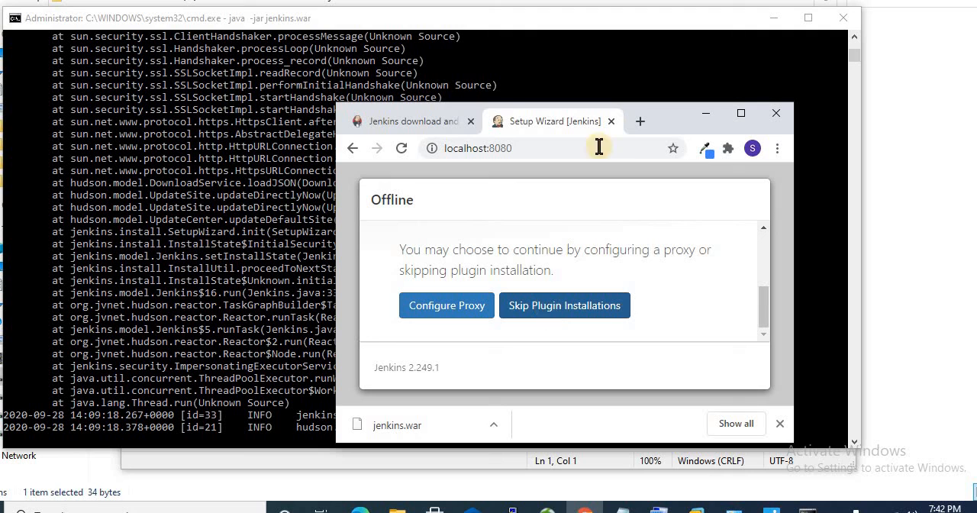
left_click(551, 148)
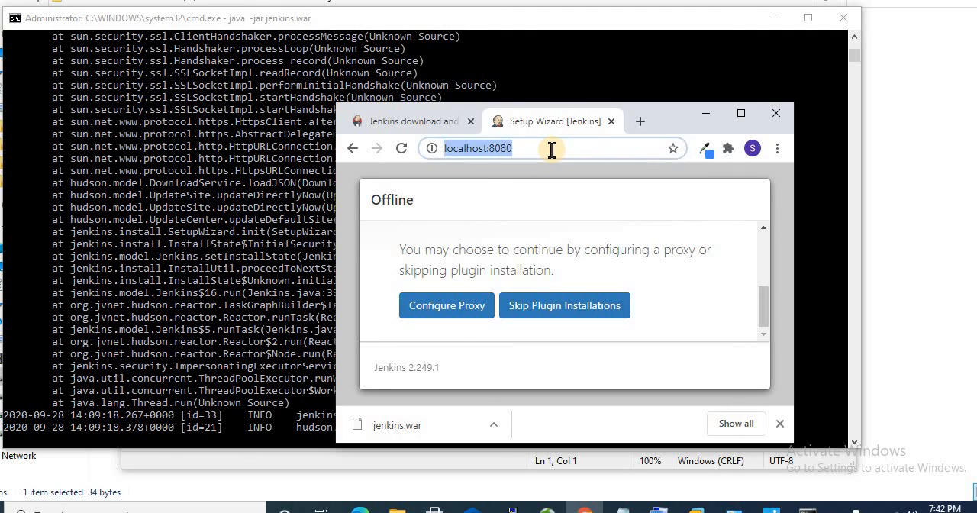
key("Return")
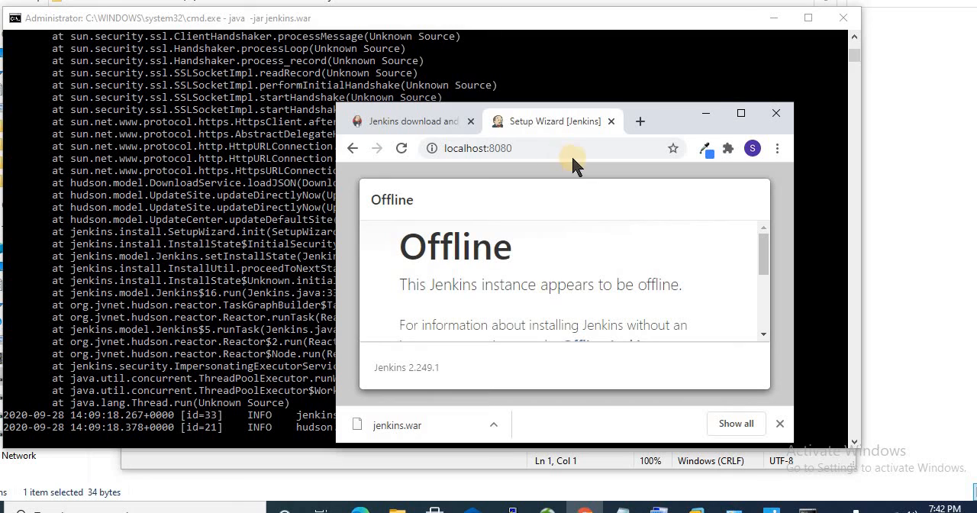
left_click(558, 144)
key("Return")
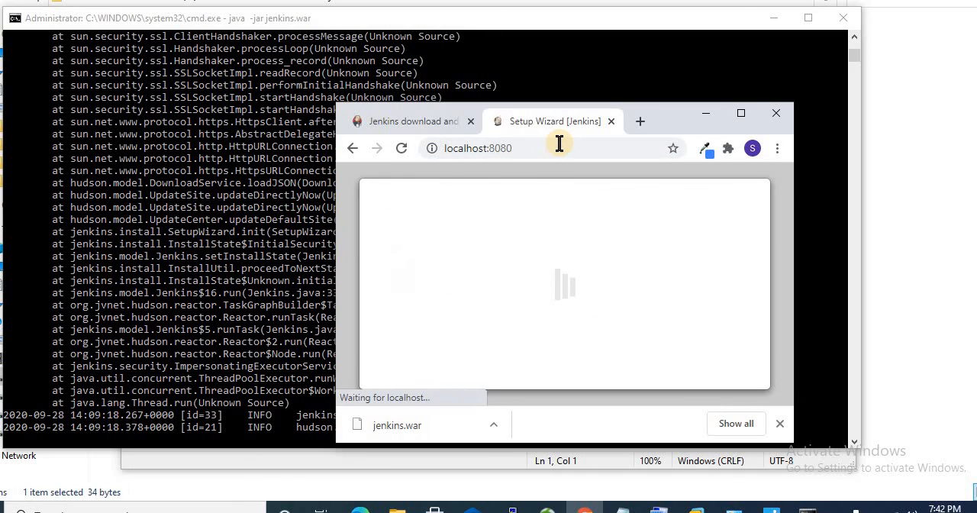
left_click(516, 149)
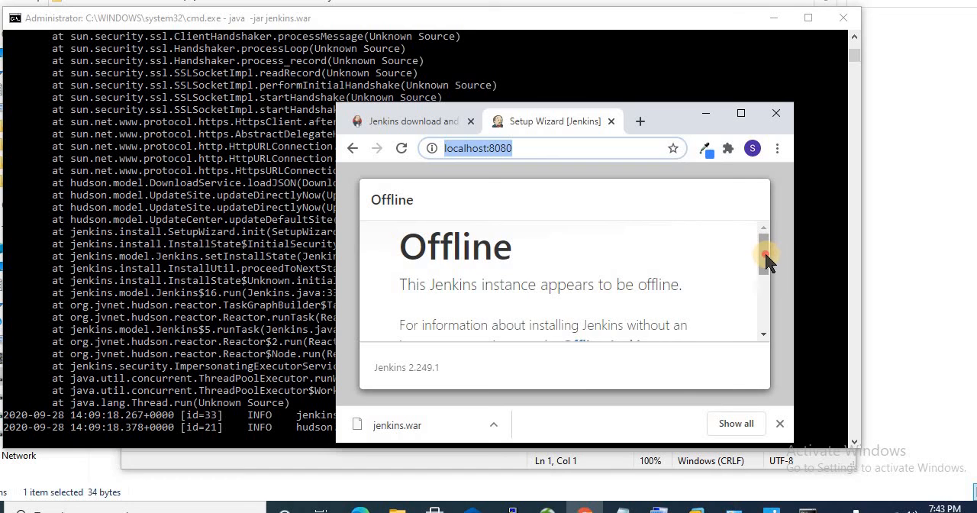
Step: Skip the plugin installations and continue as admin without creating a first admin user
left_click_drag(764, 250, 737, 328)
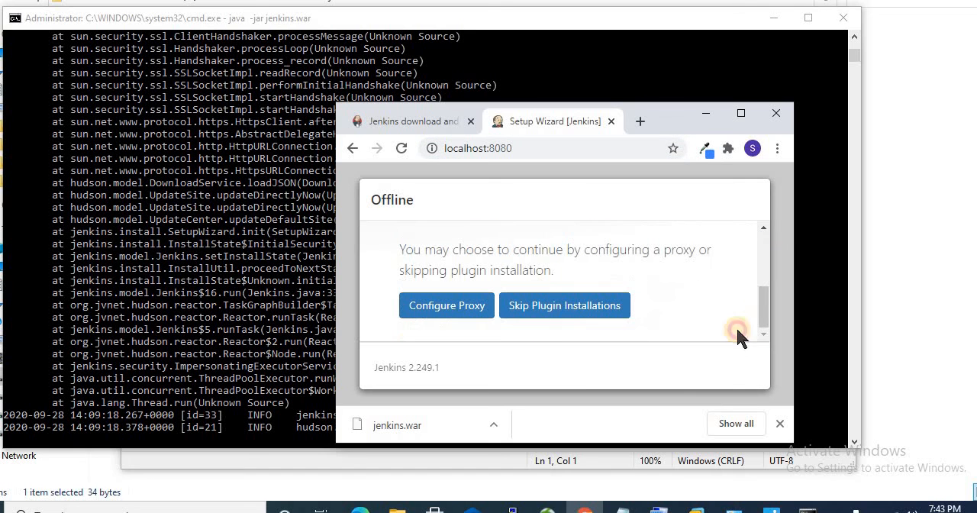
left_click(562, 309)
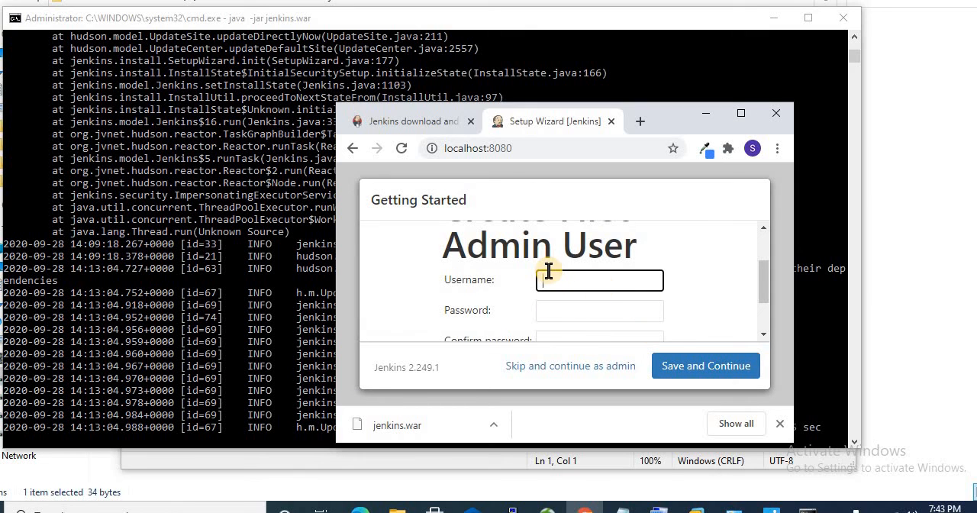
left_click(544, 368)
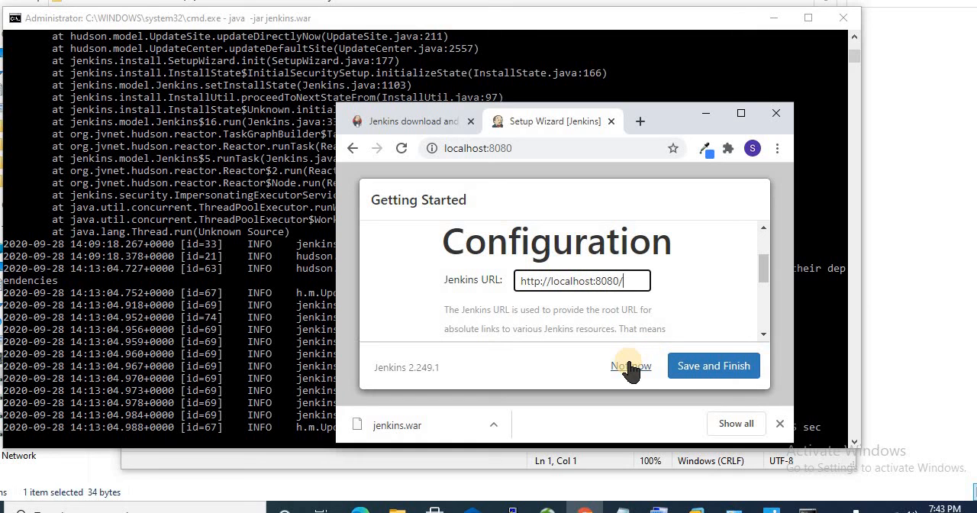
left_click(700, 367)
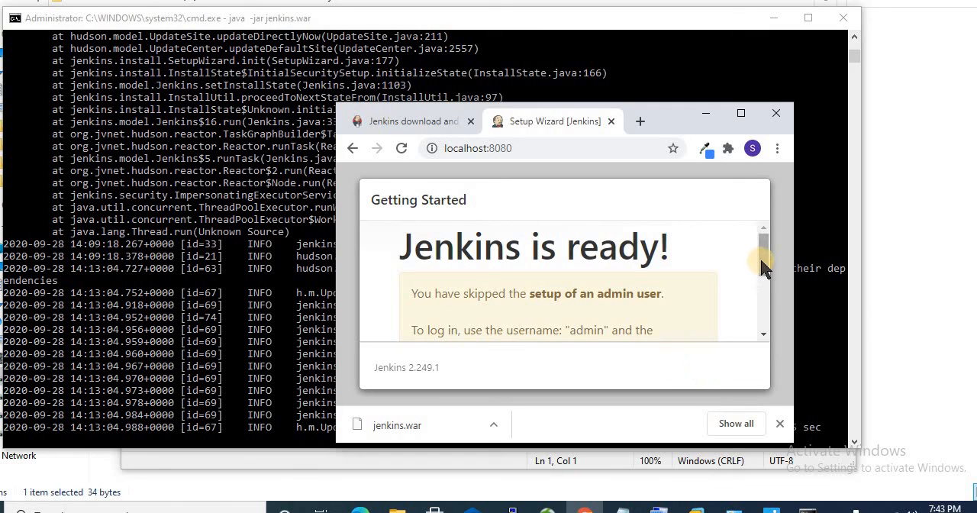
left_click_drag(761, 261, 760, 313)
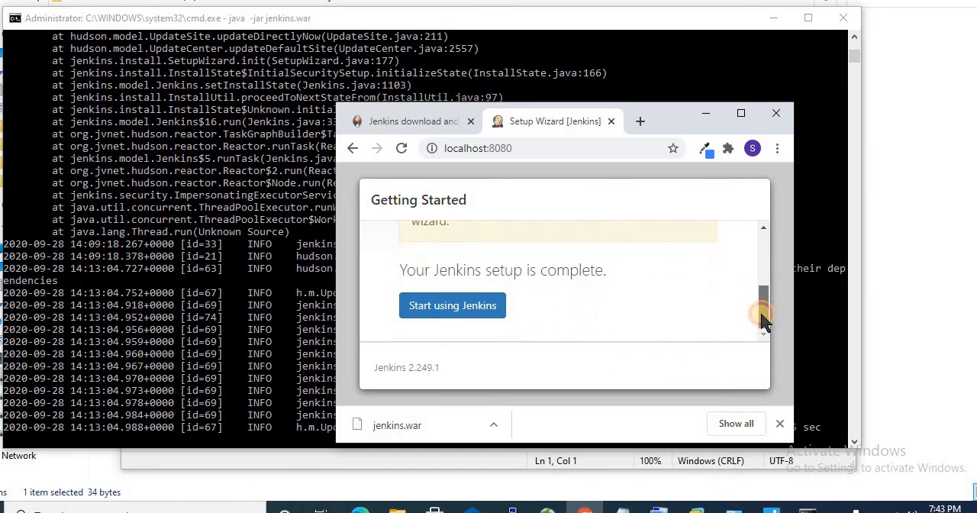
left_click(453, 316)
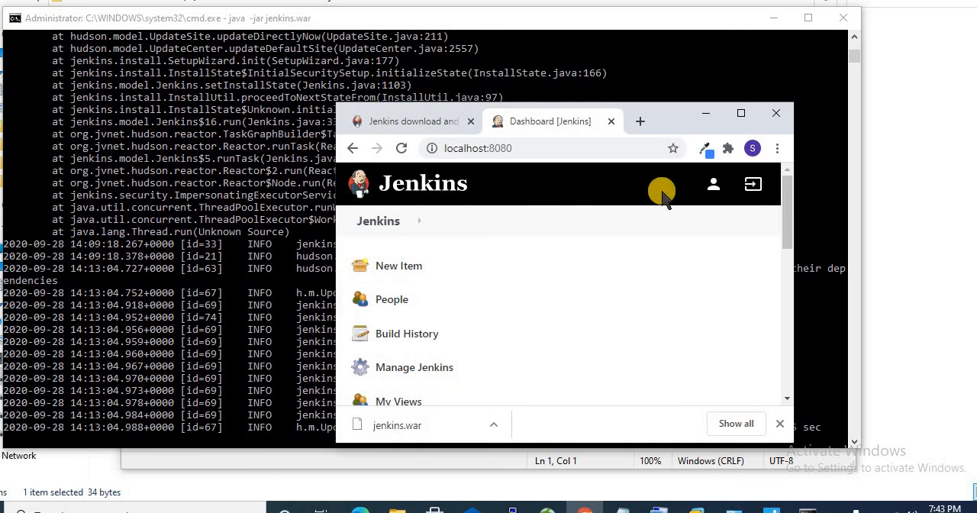
left_click(741, 113)
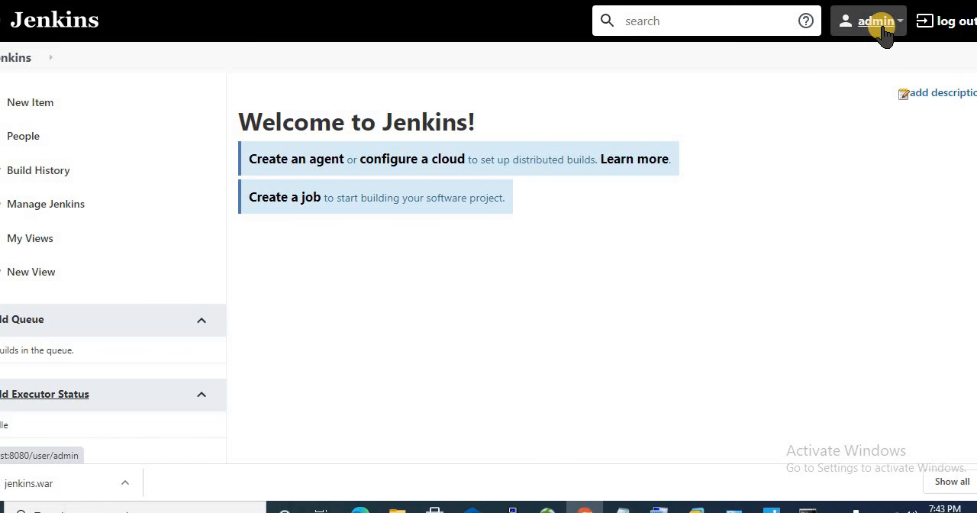
Step: Examine the home directory, system message and Jenkins URL settings on the Configure System page of Manage Jenkins
left_click(47, 213)
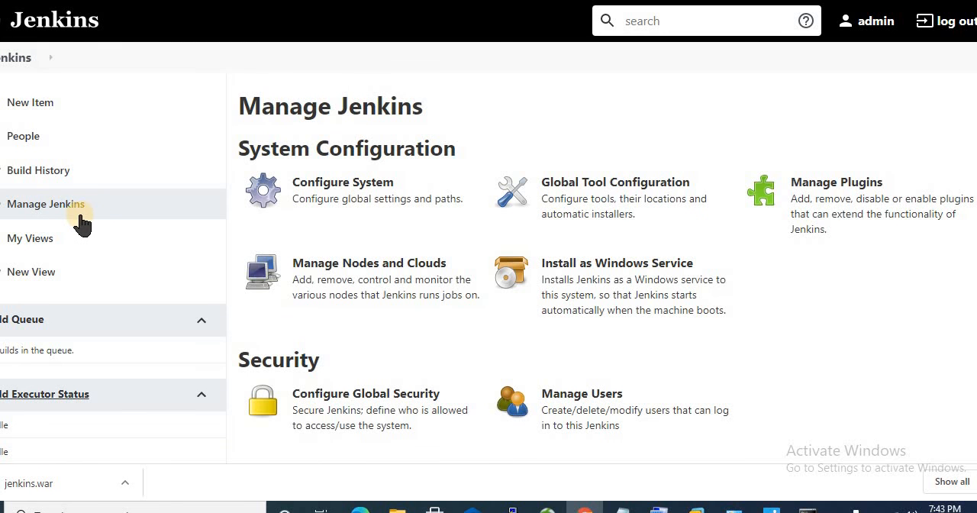
left_click(355, 188)
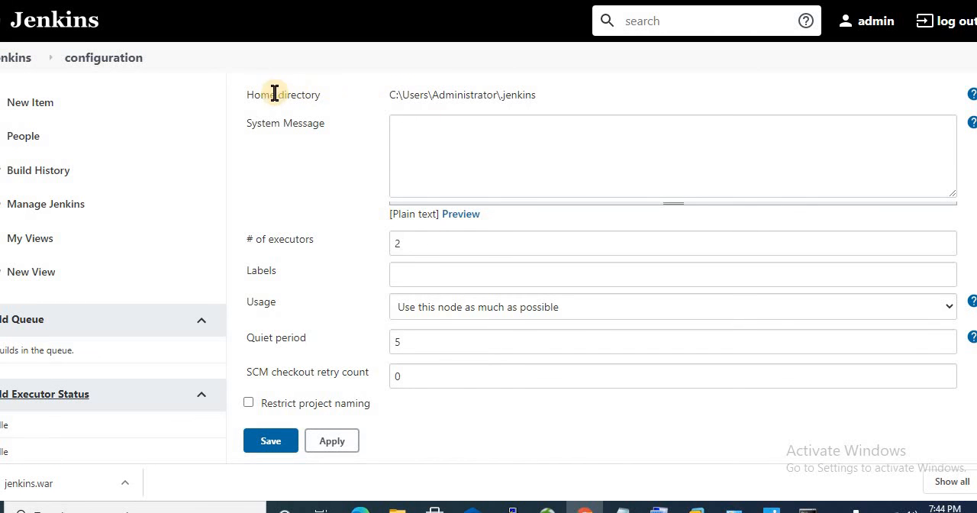
left_click_drag(247, 94, 540, 98)
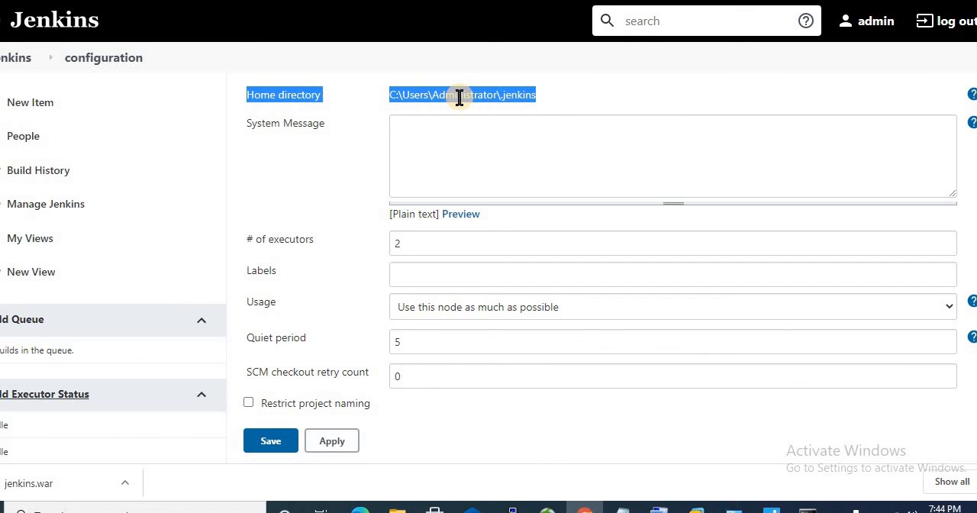
left_click(532, 97)
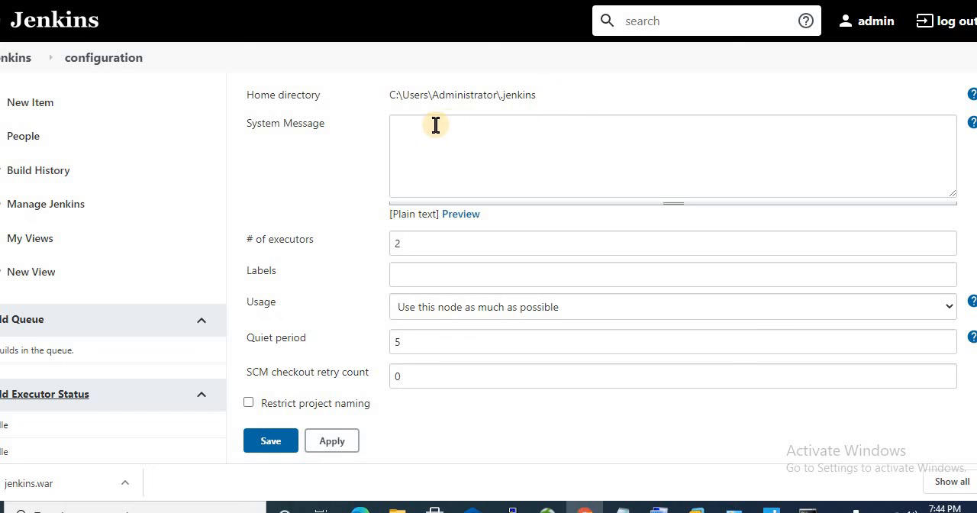
left_click(413, 133)
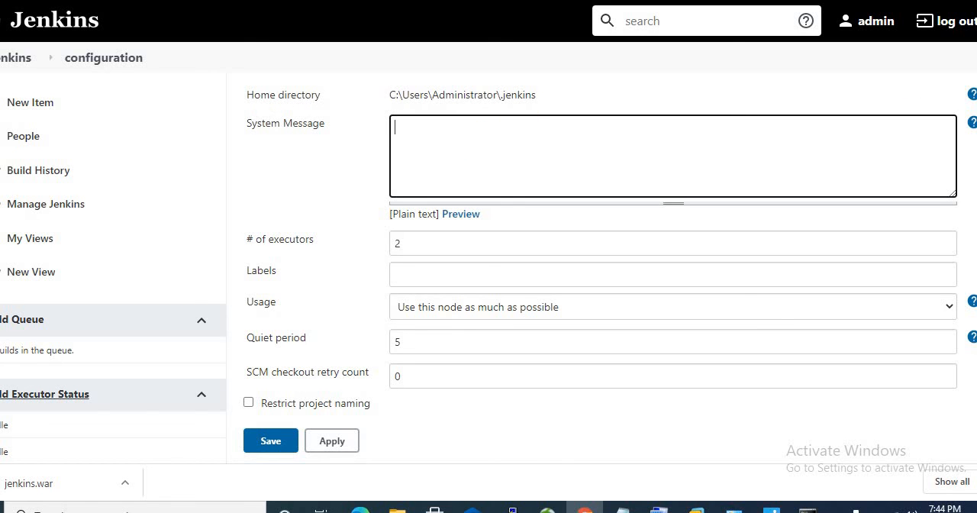
scroll(488, 252, "down", 3)
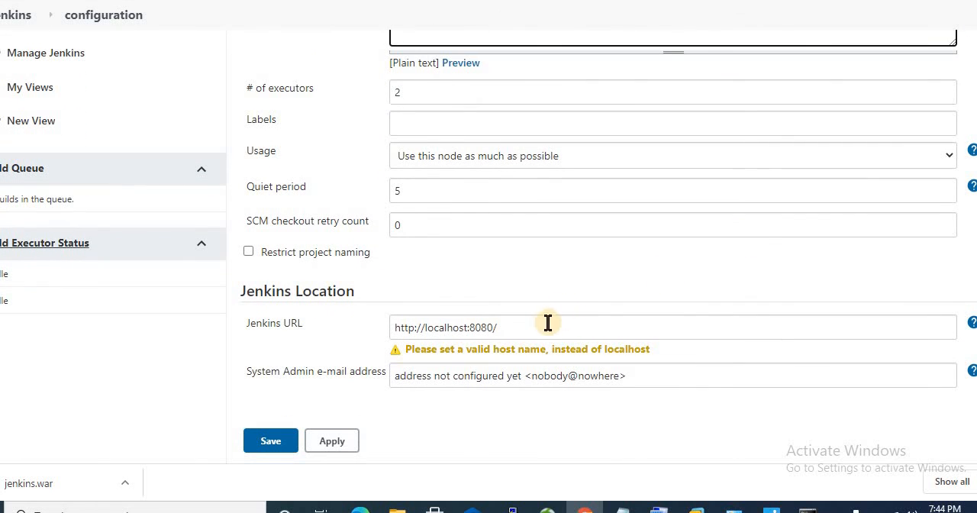
left_click_drag(536, 327, 385, 325)
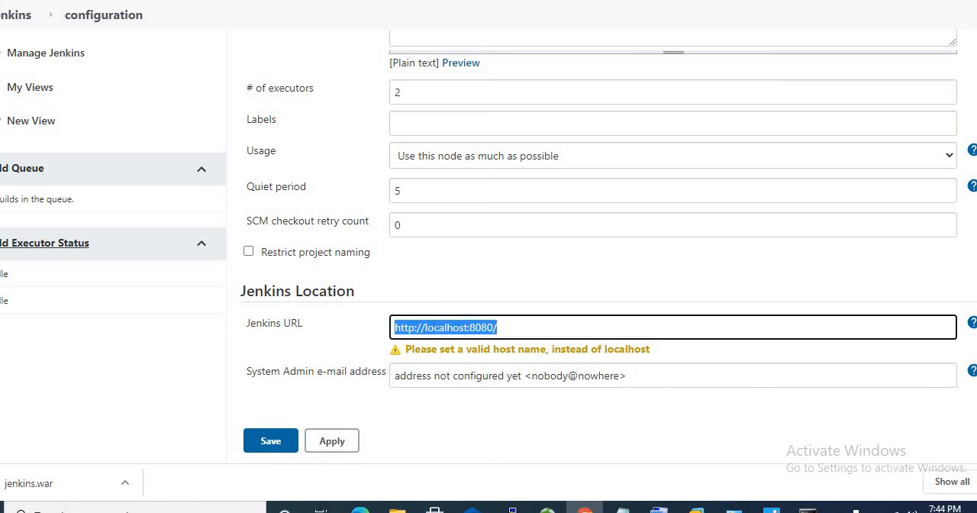
scroll(489, 229, "up", 2)
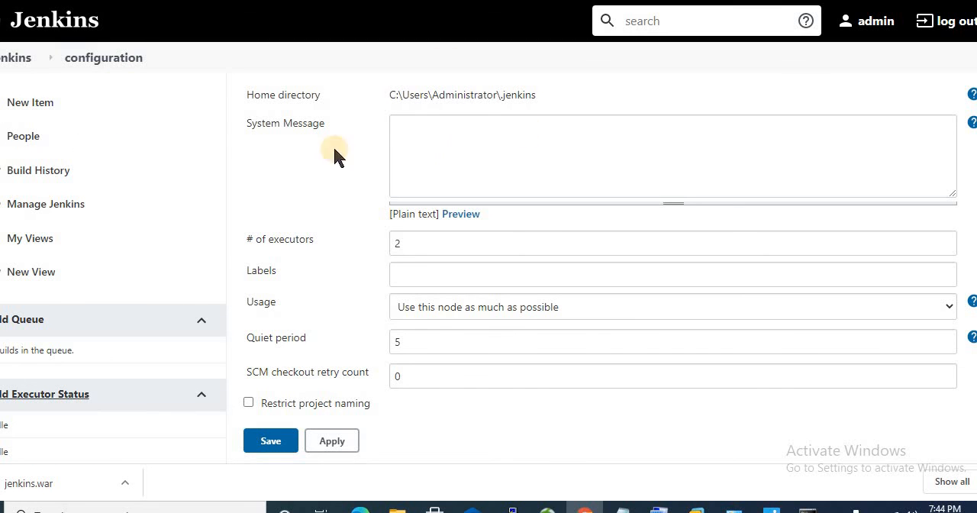
Step: Open Manage Plugins from Manage Jenkins and check the available and installed plugin lists
left_click(43, 214)
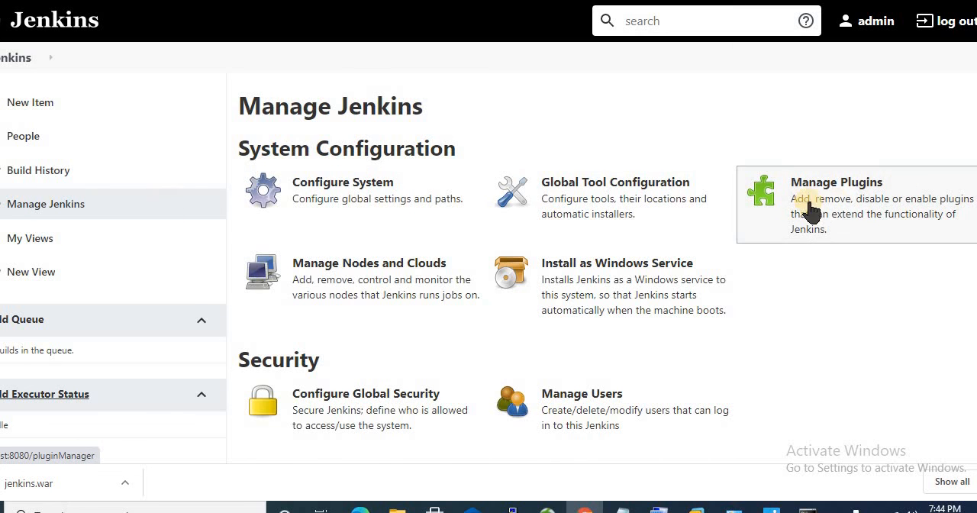
left_click(849, 210)
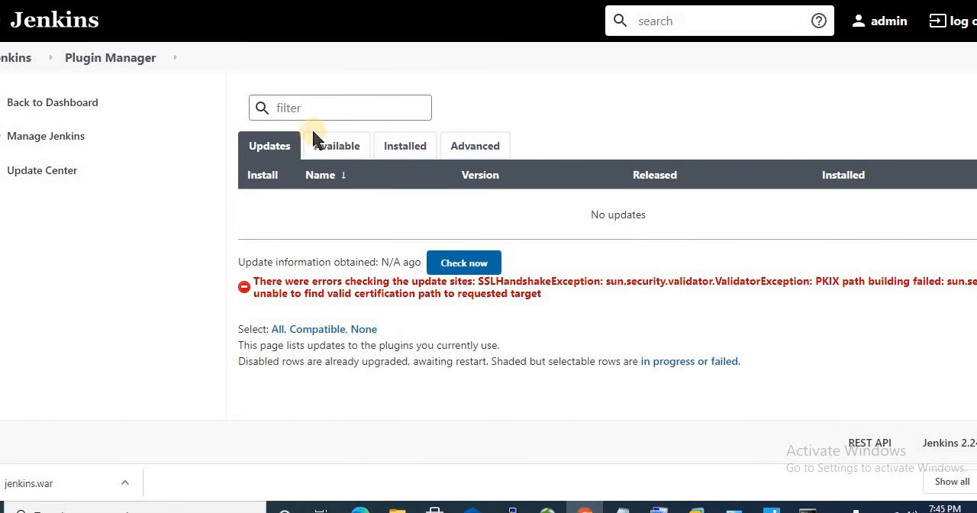
left_click(345, 149)
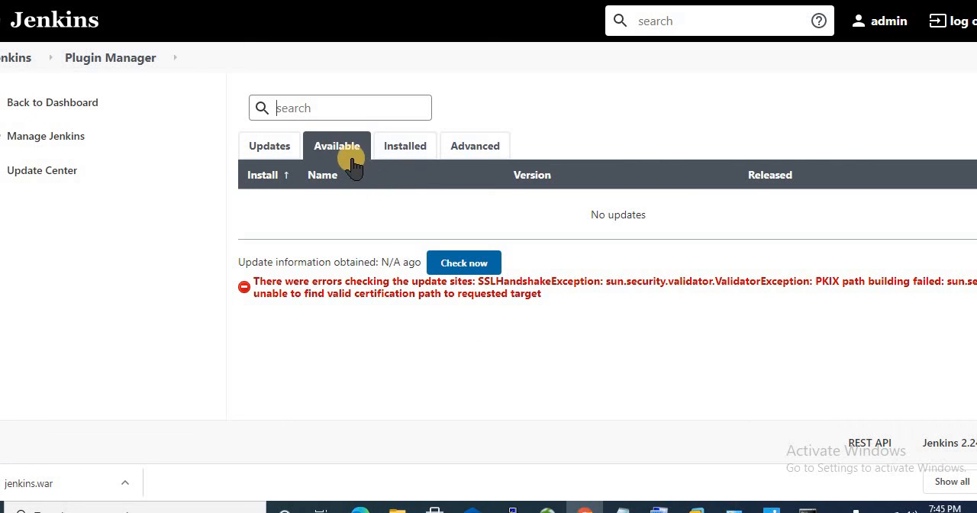
left_click(400, 150)
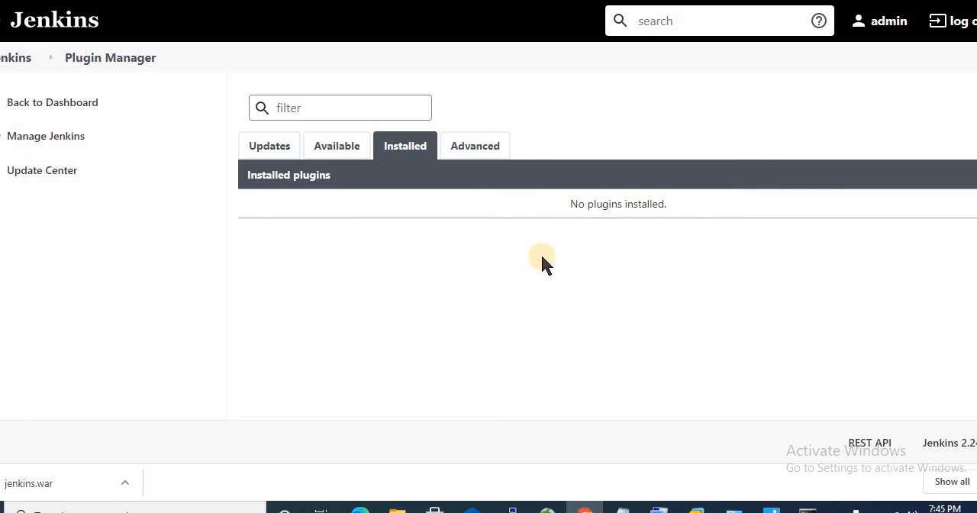
left_click(290, 107)
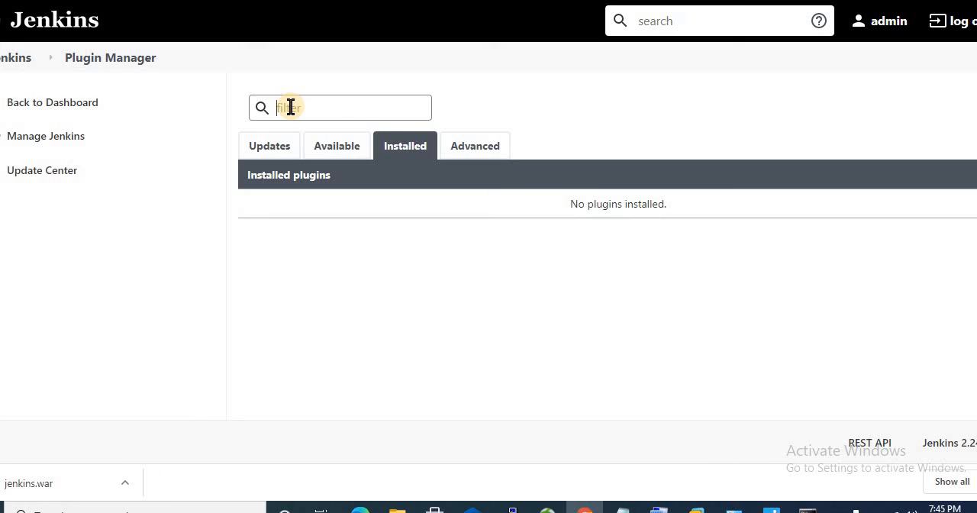